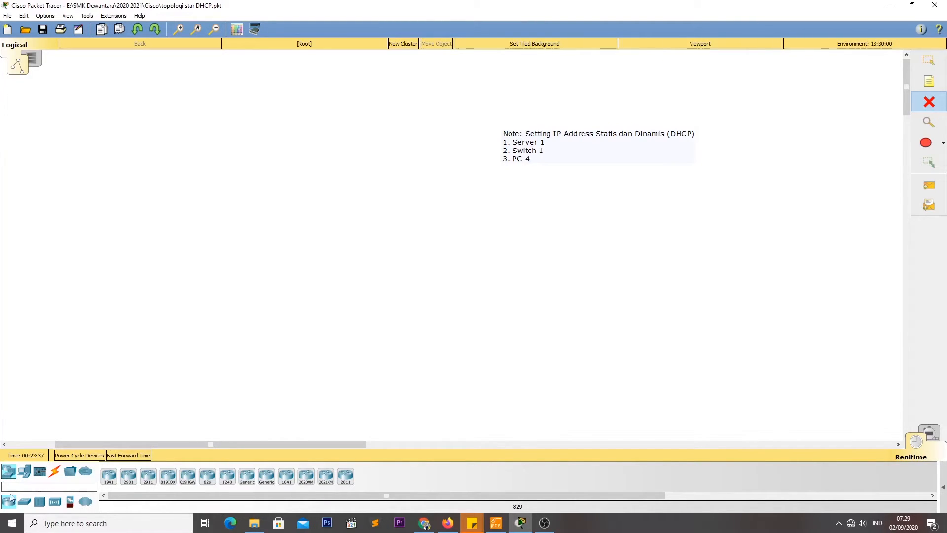
# Step: Place four generic PCs in a U-shaped arrangement beside the note, and shift PC0 slightly toward the middle
pyautogui.click(26, 473)
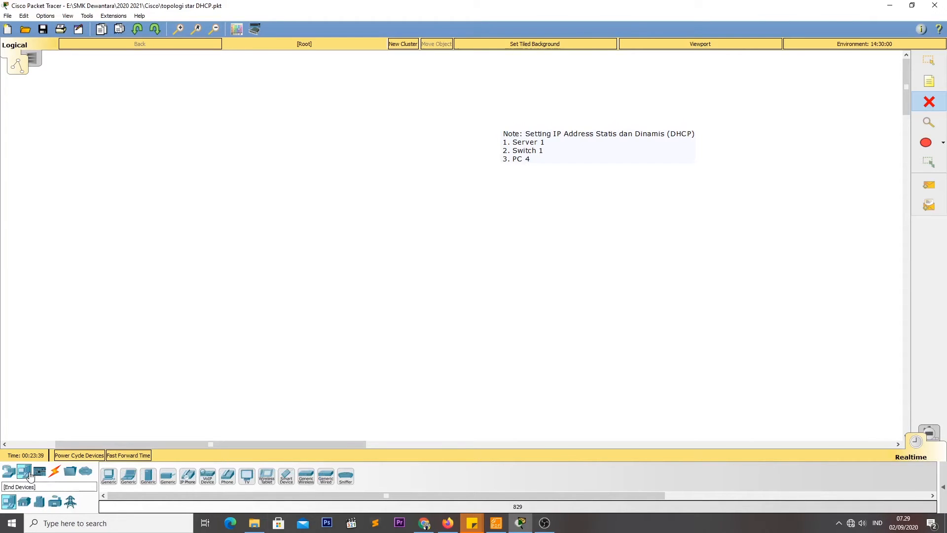
pyautogui.moveTo(110, 477); pyautogui.dragTo(238, 229)
pyautogui.click(234, 211)
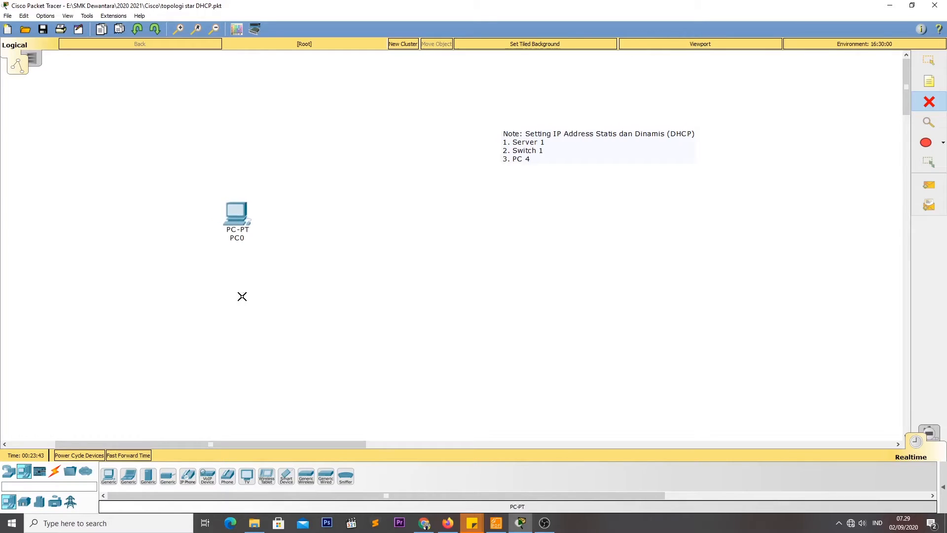
pyautogui.click(110, 476)
pyautogui.click(313, 276)
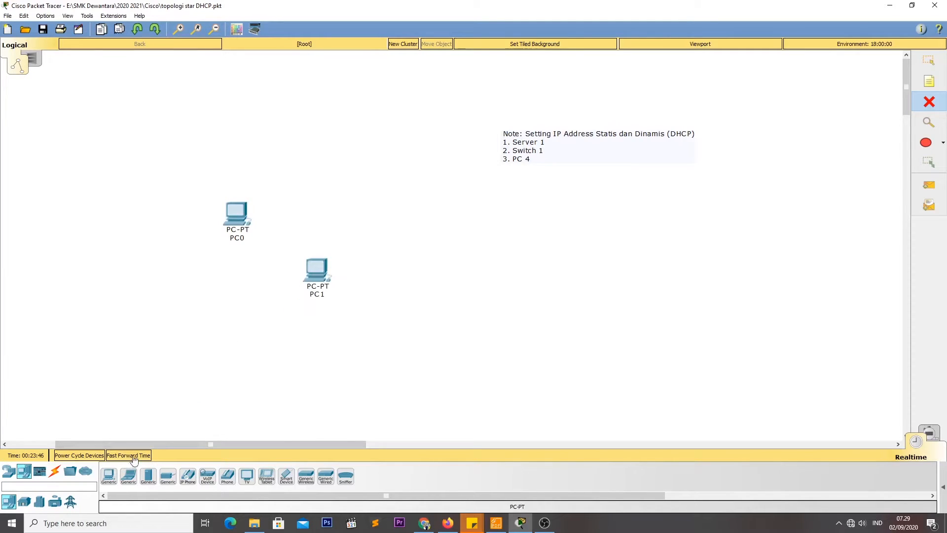
pyautogui.click(425, 276)
pyautogui.click(489, 208)
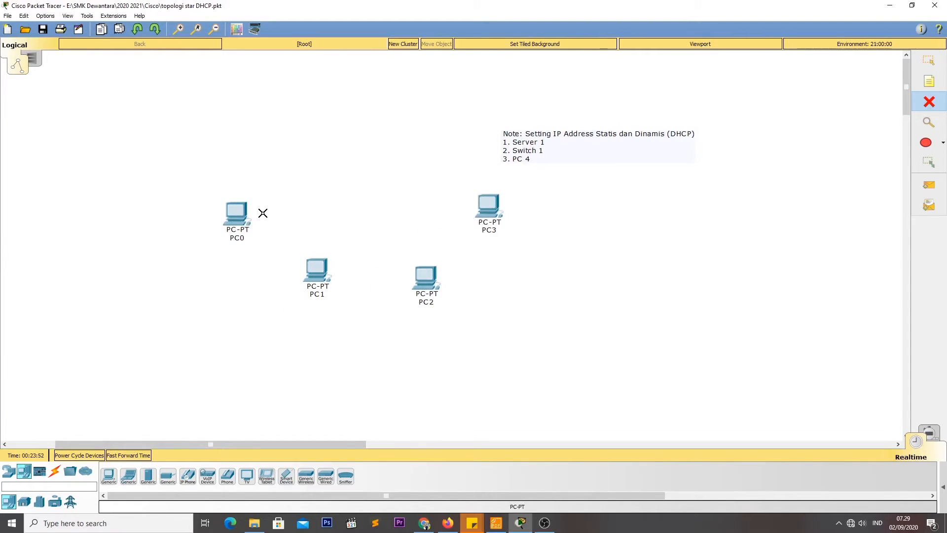
pyautogui.click(930, 62)
pyautogui.moveTo(231, 220); pyautogui.dragTo(251, 216)
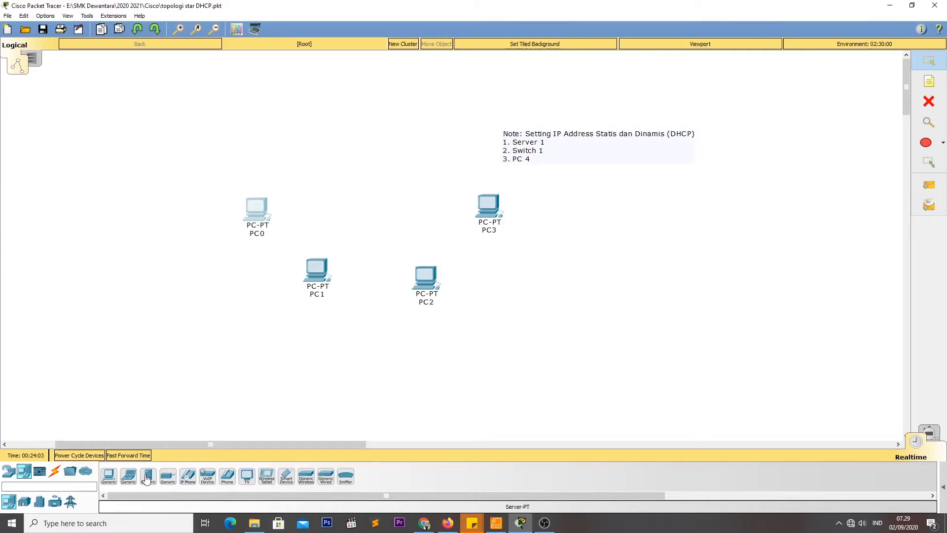
# Step: Add a generic server above the PCs and a 2960 switch in the centre, lined up with the server and PC0
pyautogui.click(147, 476)
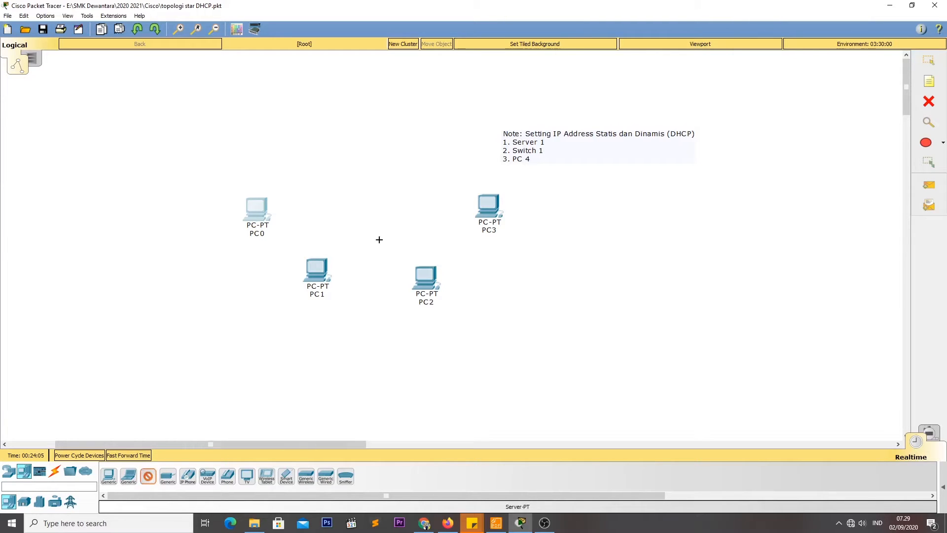
pyautogui.click(372, 134)
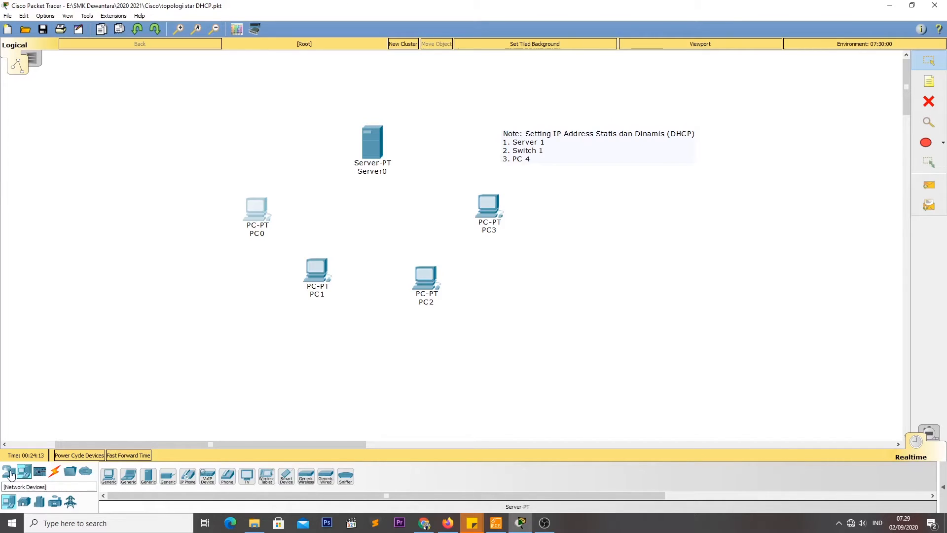
pyautogui.click(9, 471)
pyautogui.click(24, 502)
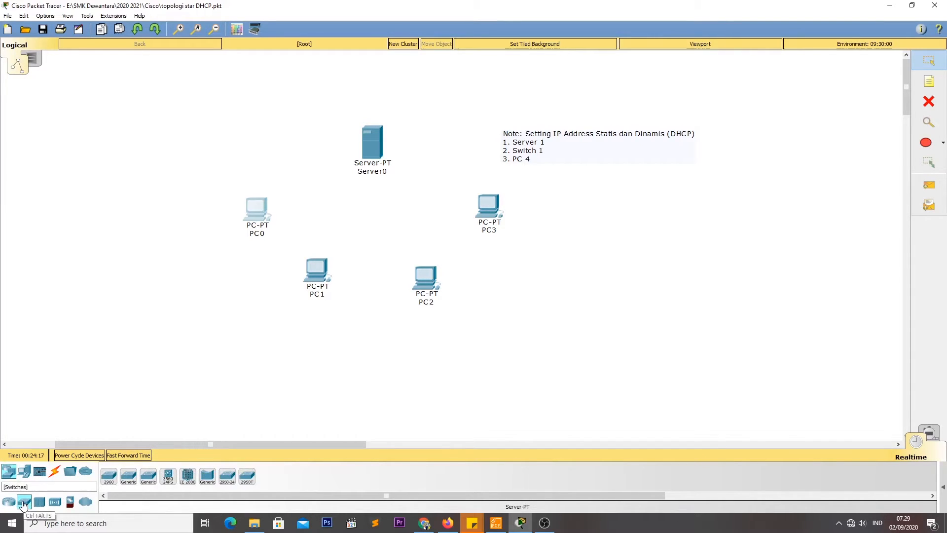
pyautogui.moveTo(110, 483); pyautogui.dragTo(376, 217)
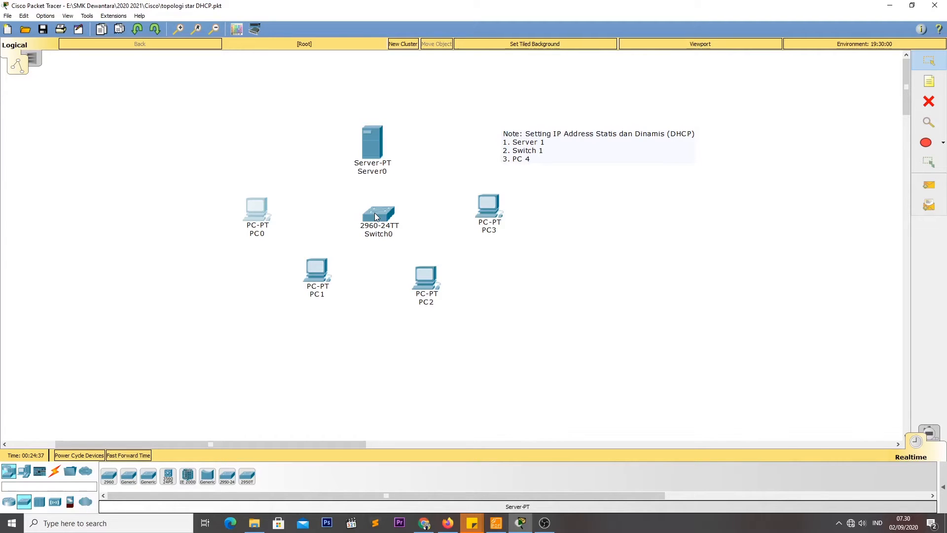
pyautogui.moveTo(376, 217); pyautogui.dragTo(371, 212)
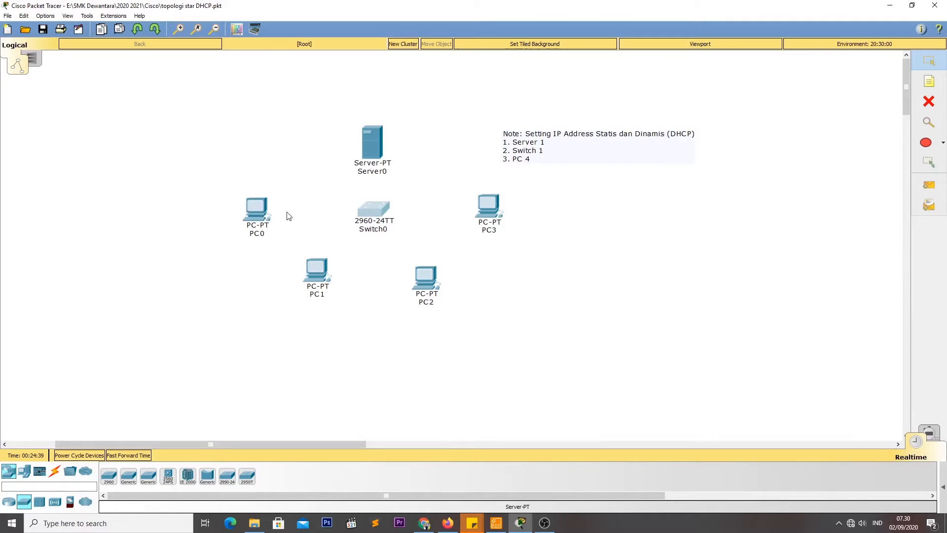
pyautogui.moveTo(263, 209); pyautogui.dragTo(267, 208)
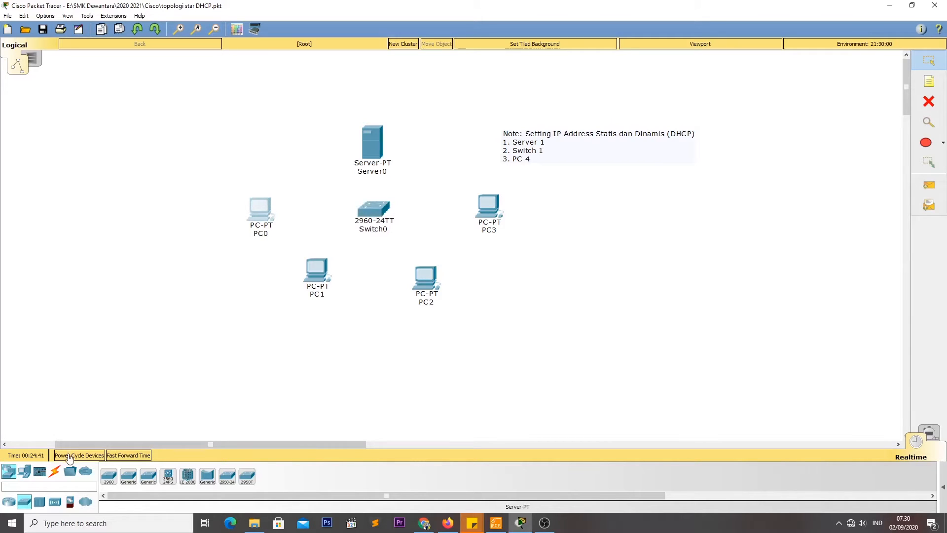
# Step: Connect PC0's FastEthernet0 port to the switch's FastEthernet0/1 port with a copper straight-through cable
pyautogui.click(55, 472)
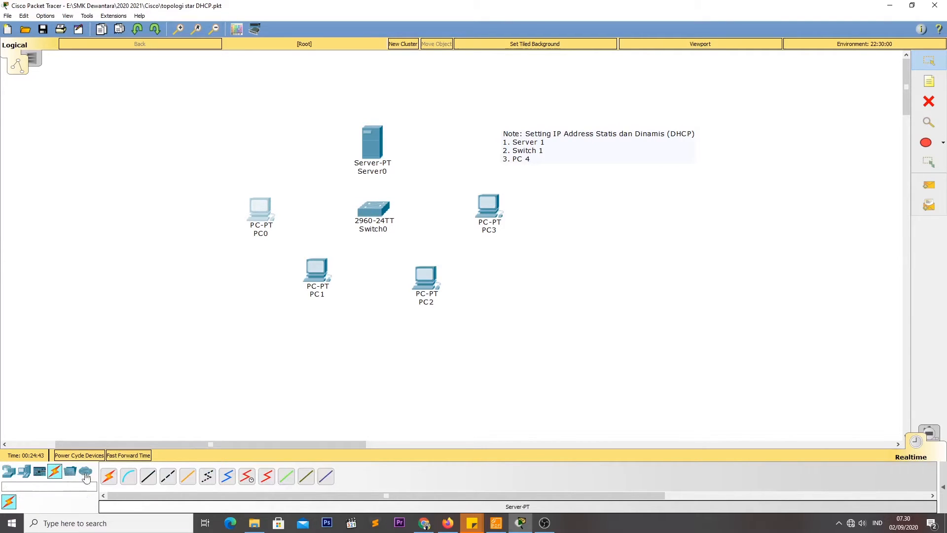
pyautogui.click(149, 481)
pyautogui.click(261, 214)
pyautogui.click(282, 230)
pyautogui.click(375, 210)
pyautogui.click(390, 224)
# Step: Connect PC1's FastEthernet0 port to the switch's FastEthernet0/2 port with a copper straight-through cable
pyautogui.click(148, 476)
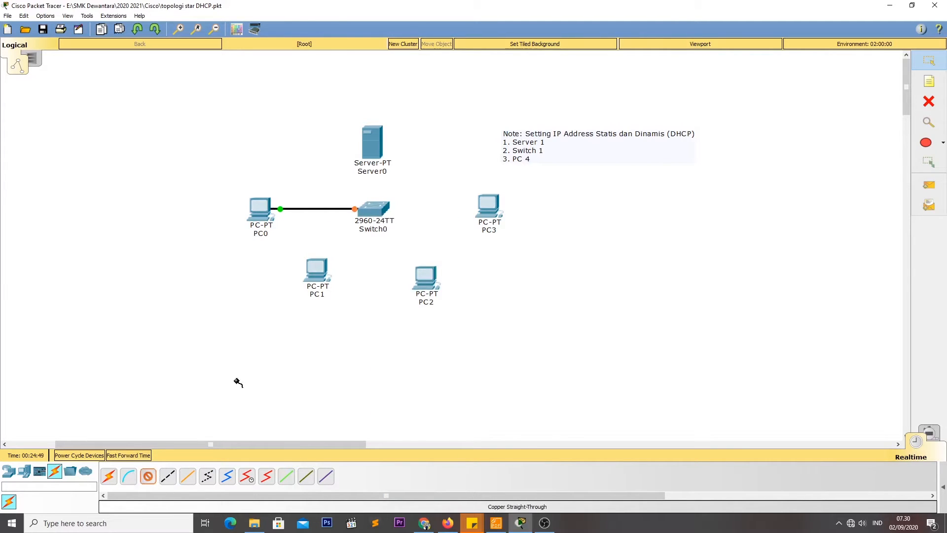
pyautogui.click(314, 269)
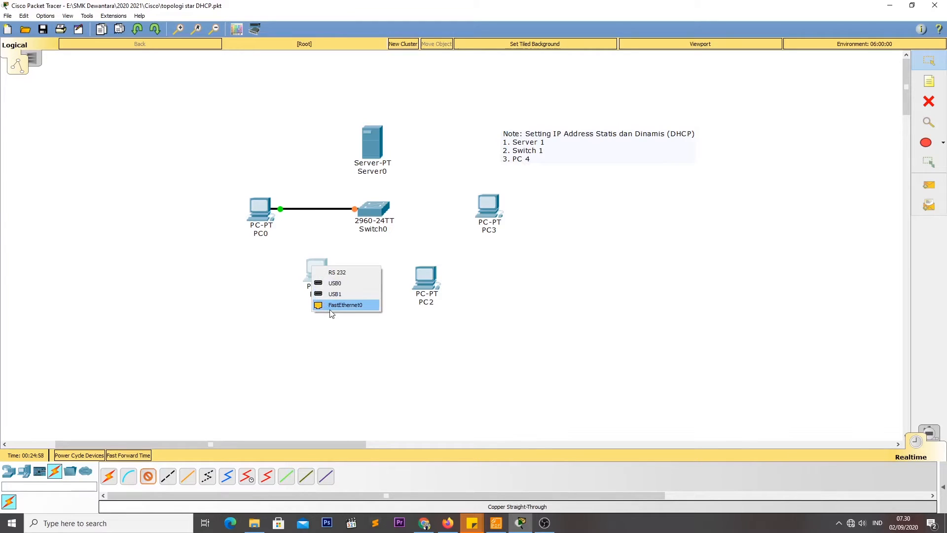
pyautogui.click(354, 305)
pyautogui.click(378, 212)
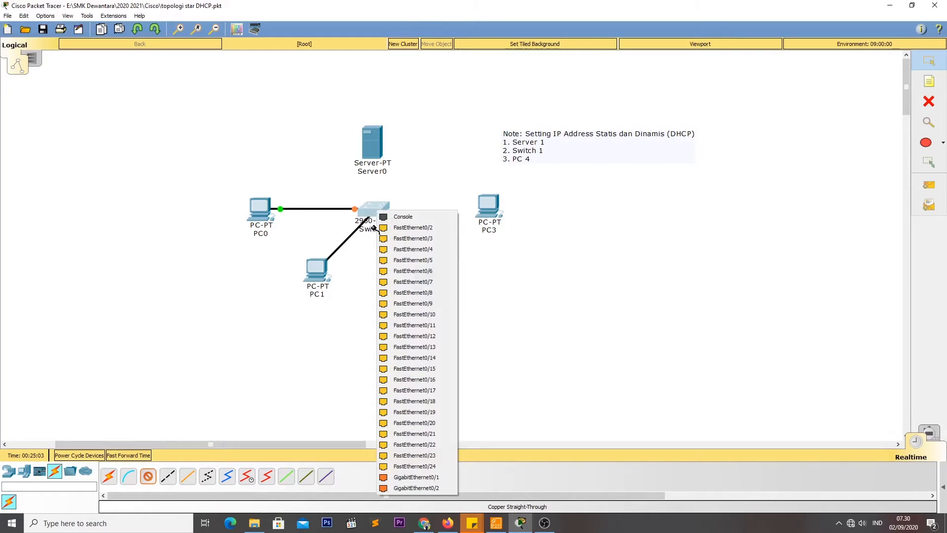
pyautogui.click(420, 227)
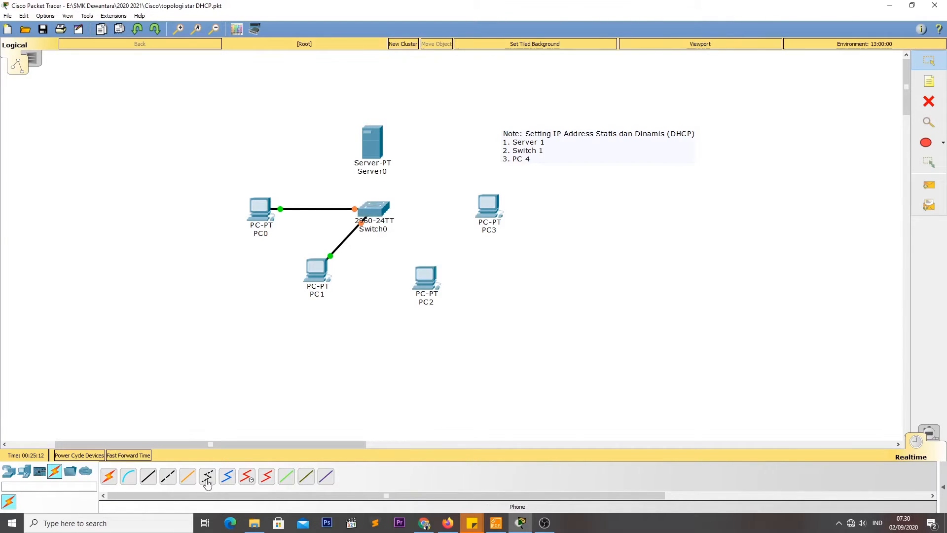
# Step: Connect PC2's FastEthernet0 port to the switch's FastEthernet0/3 port with a copper straight-through cable
pyautogui.click(149, 476)
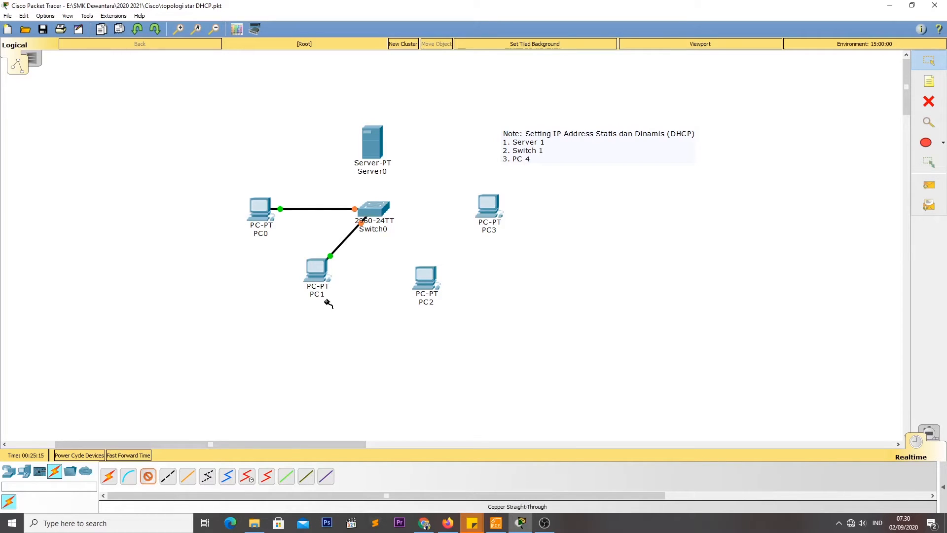
pyautogui.click(425, 284)
pyautogui.click(446, 319)
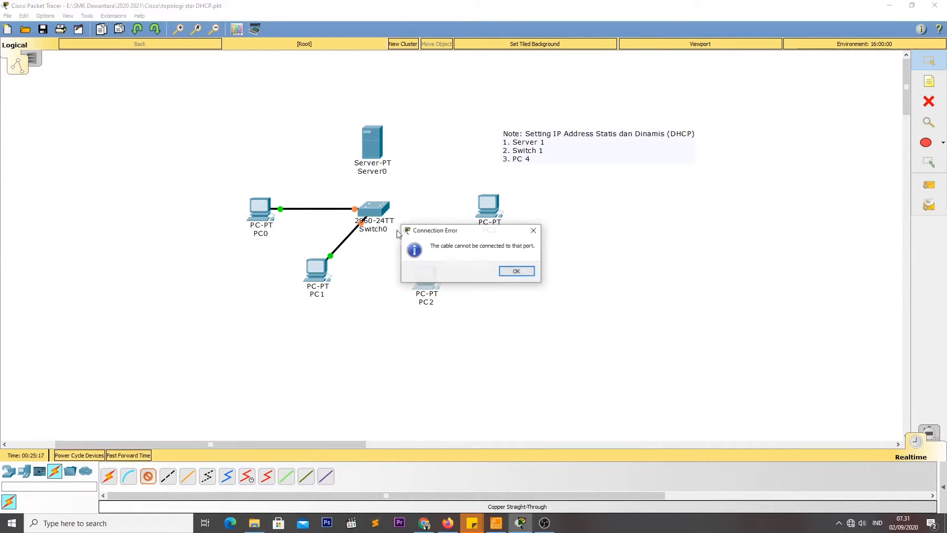
pyautogui.click(507, 271)
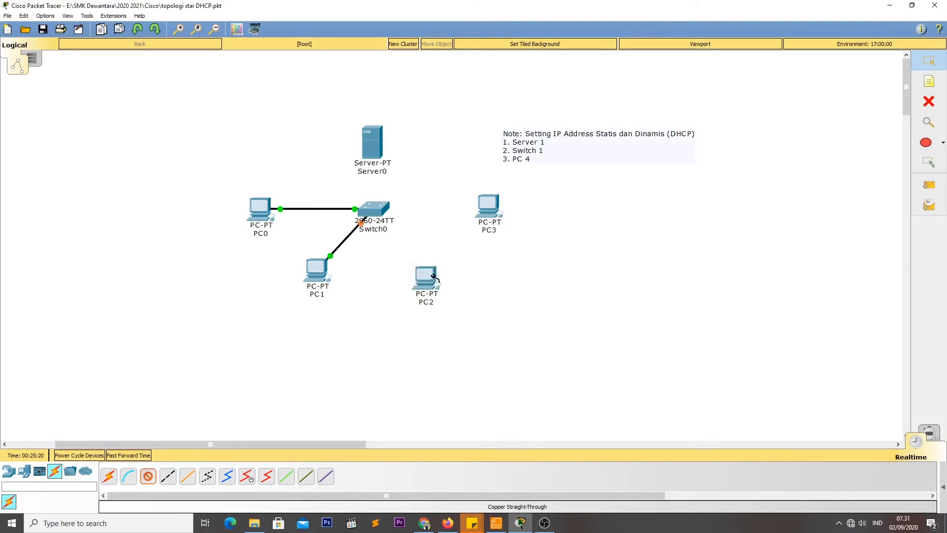
pyautogui.click(427, 276)
pyautogui.click(444, 313)
pyautogui.click(380, 211)
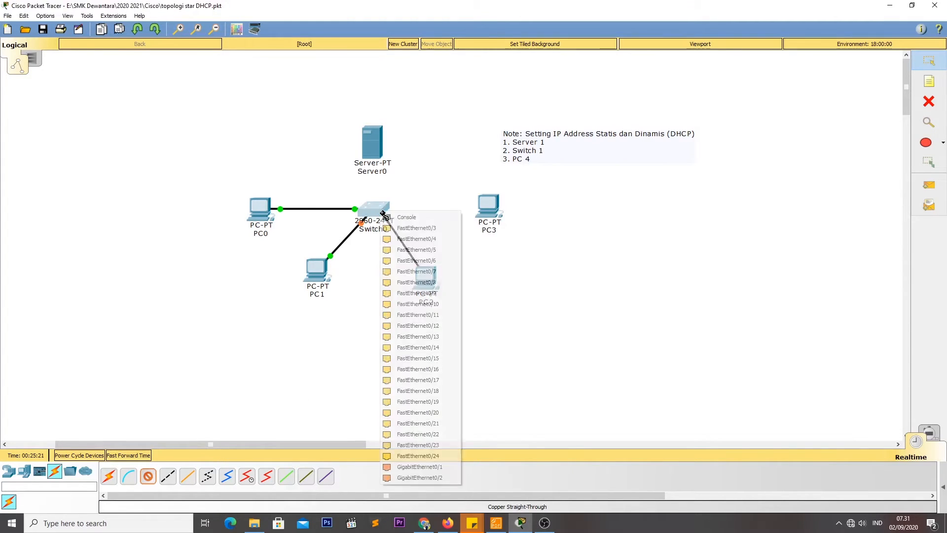
pyautogui.click(409, 229)
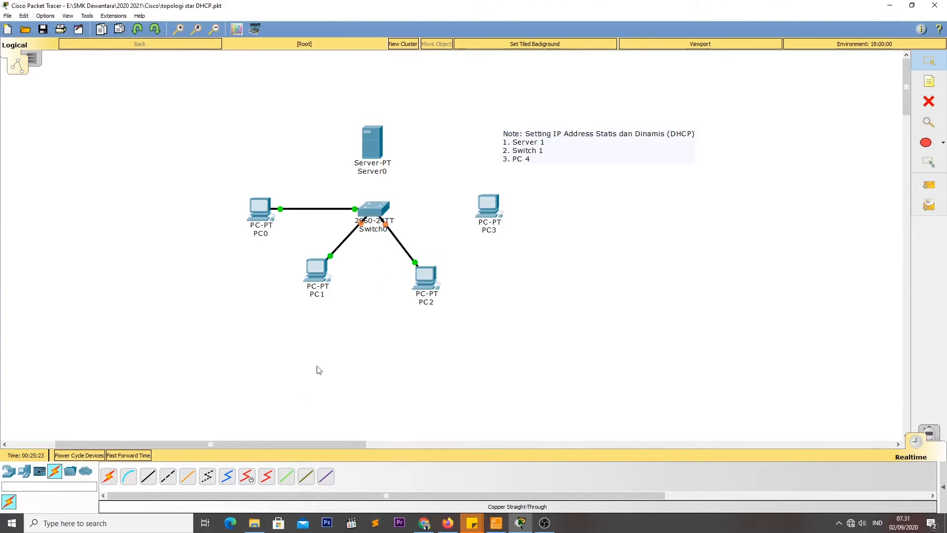
# Step: Connect PC3's FastEthernet0 port to the switch's FastEthernet0/4 port with a copper straight-through cable
pyautogui.click(145, 479)
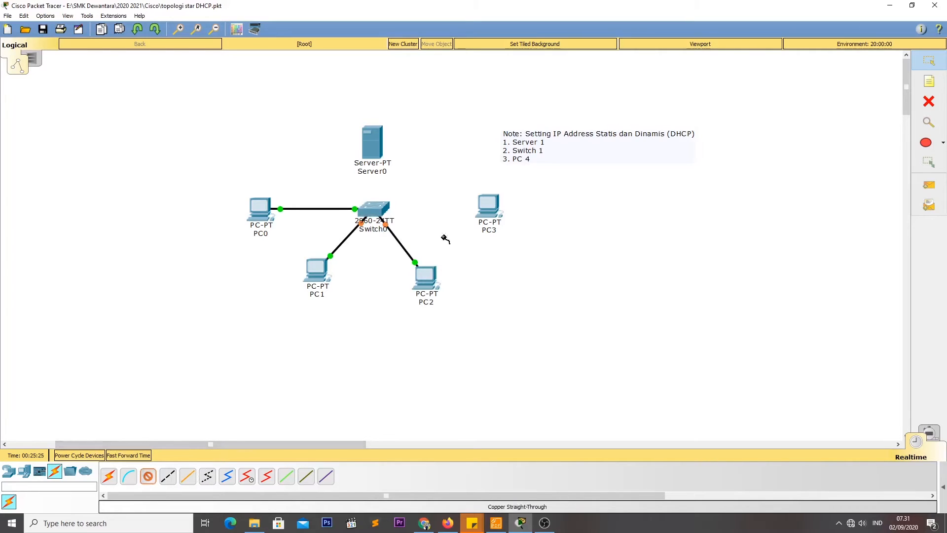
pyautogui.click(492, 206)
pyautogui.click(506, 243)
pyautogui.click(381, 209)
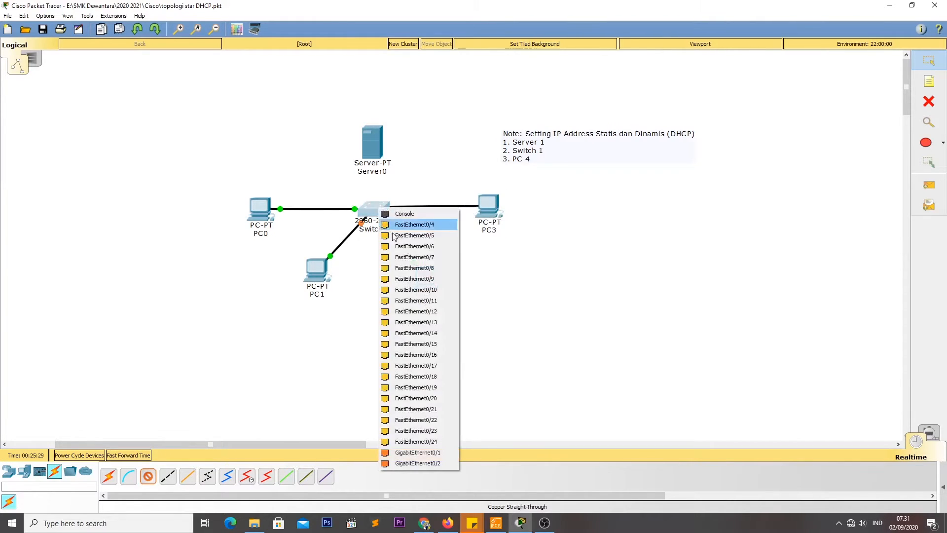
pyautogui.click(419, 222)
# Step: Connect Server0's FastEthernet0 port to the switch's FastEthernet0/5 port with a copper straight-through cable
pyautogui.click(148, 476)
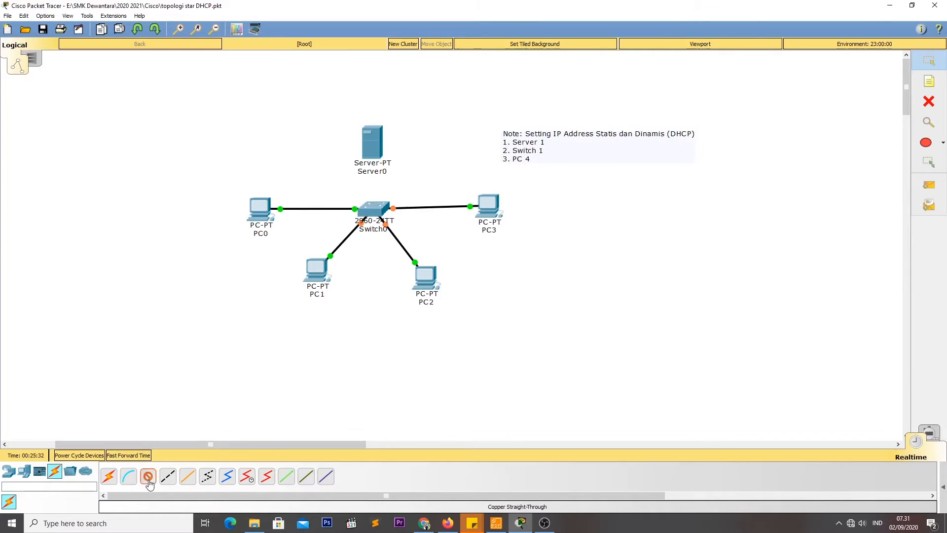
pyautogui.click(380, 143)
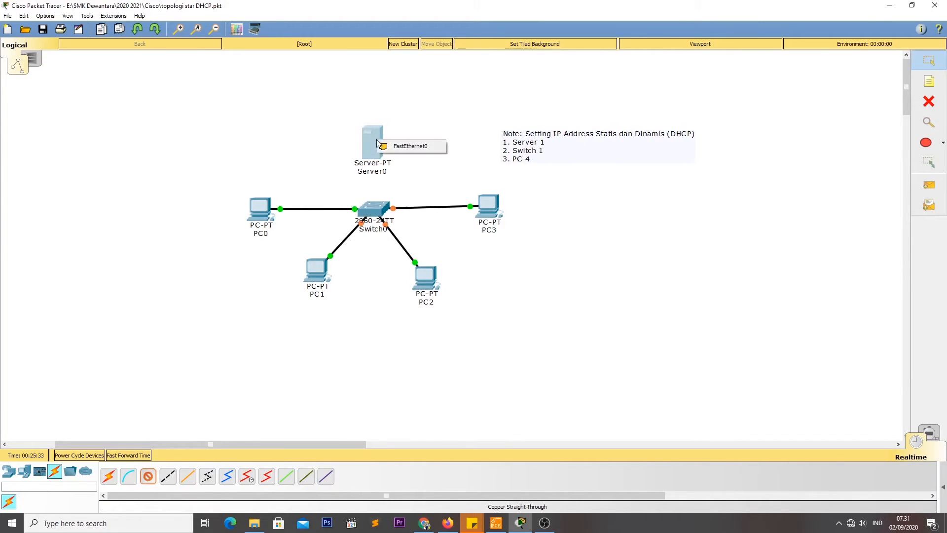
pyautogui.click(401, 148)
pyautogui.click(379, 212)
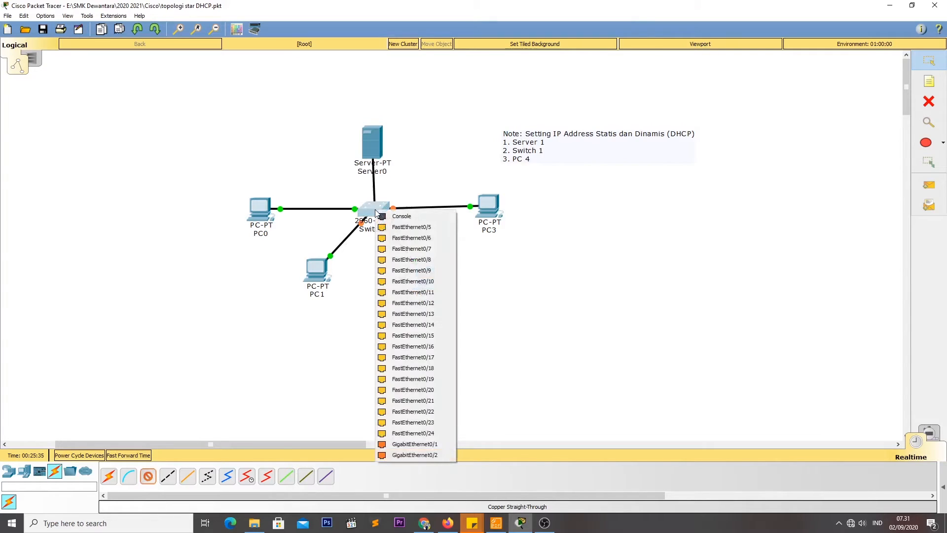
pyautogui.click(402, 225)
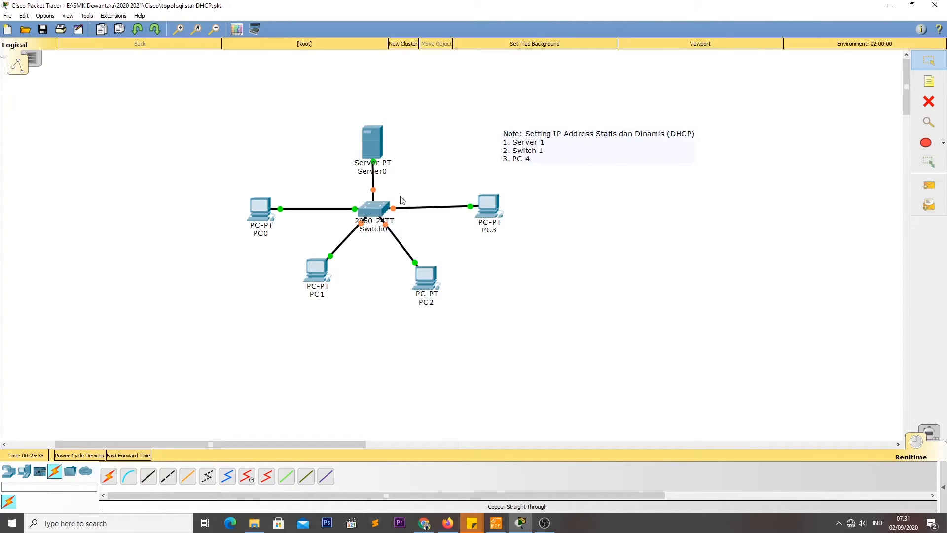
# Step: Move Server0 slightly farther above the switch and lower PC3 until its cable runs level with the switch
pyautogui.moveTo(380, 141); pyautogui.dragTo(379, 122)
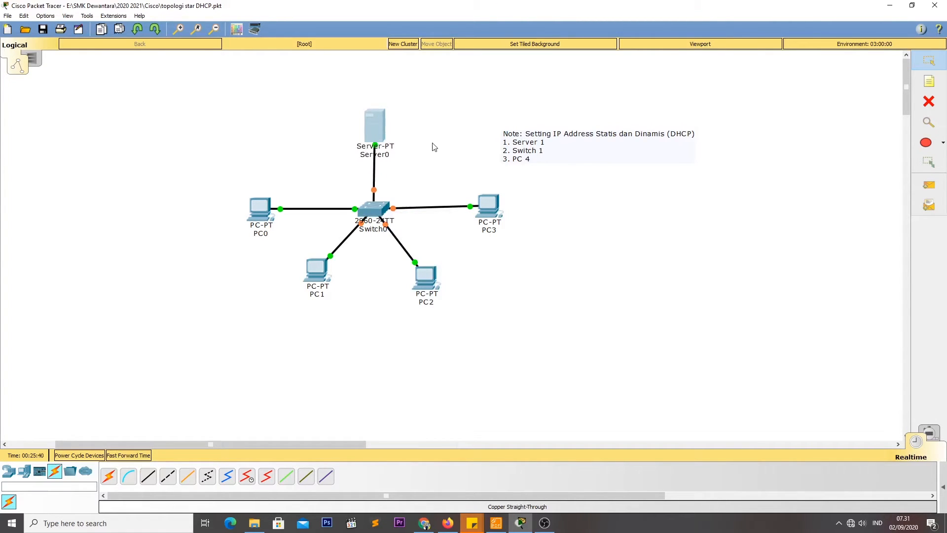
pyautogui.moveTo(482, 207); pyautogui.dragTo(484, 211)
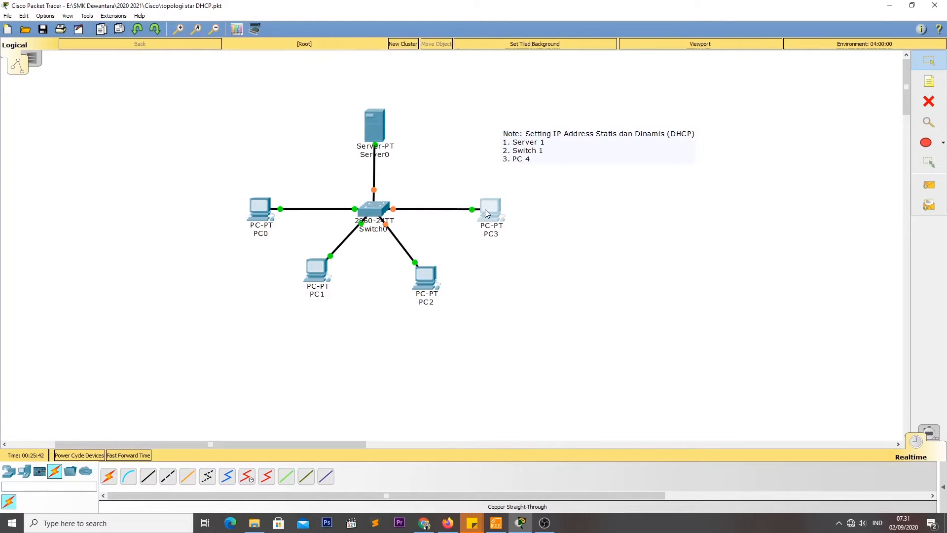
pyautogui.click(508, 289)
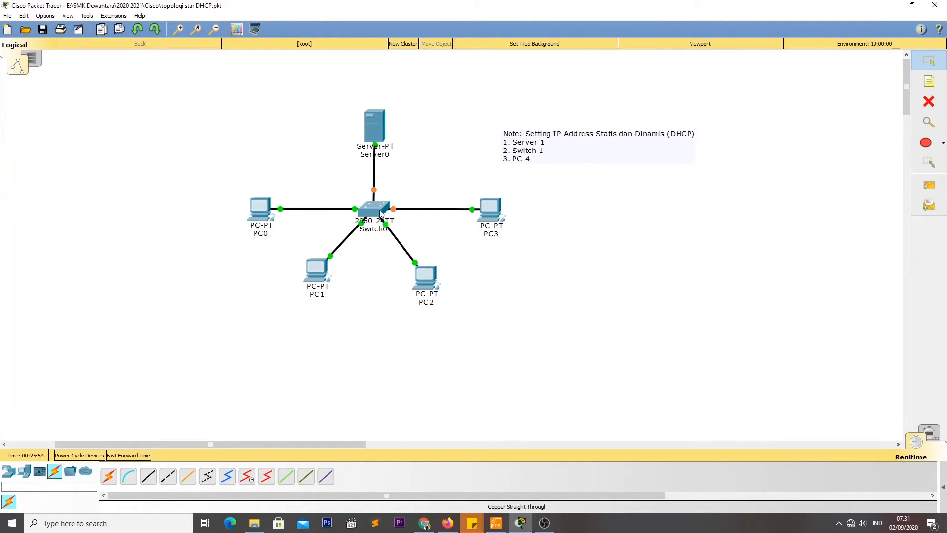
# Step: Display the PDU list and try to send a simple PDU from PC0 to PC1 as a connectivity test
pyautogui.click(943, 488)
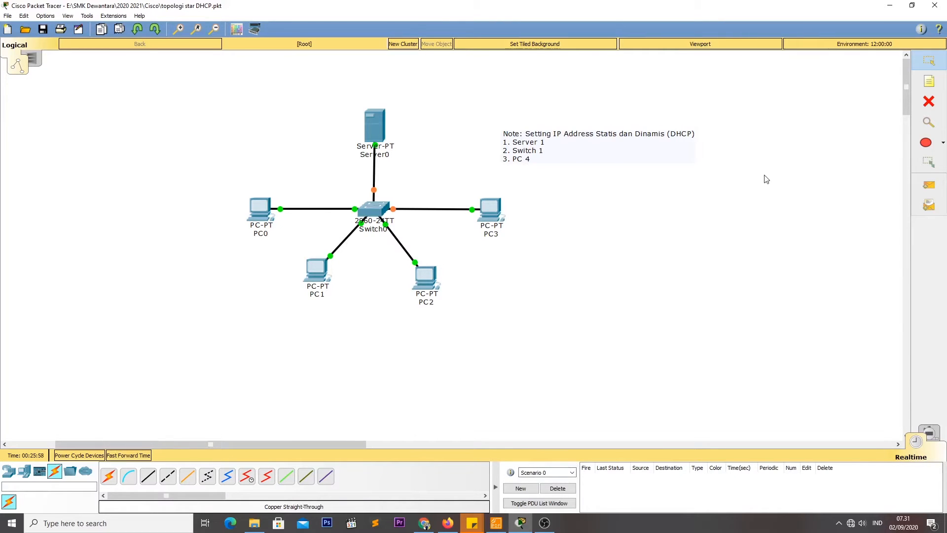
pyautogui.click(928, 185)
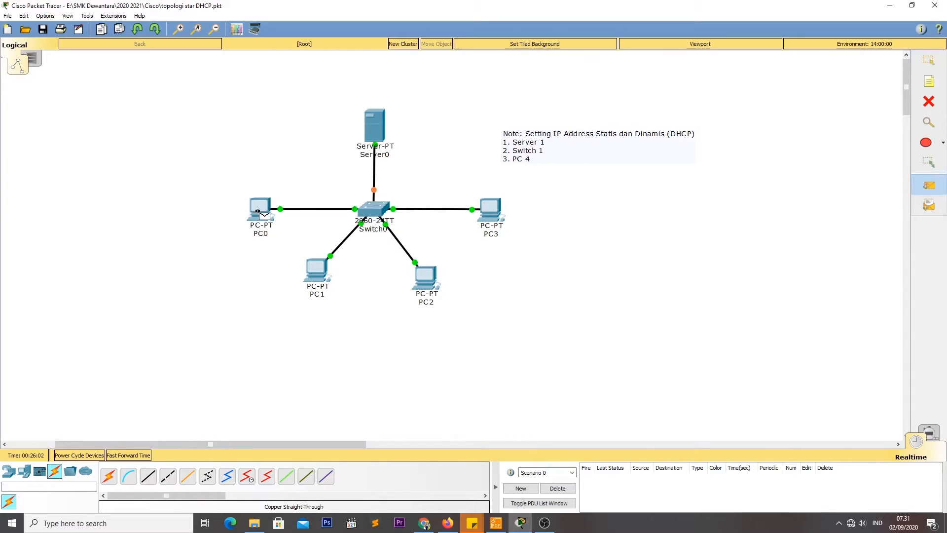
pyautogui.click(260, 208)
pyautogui.click(318, 269)
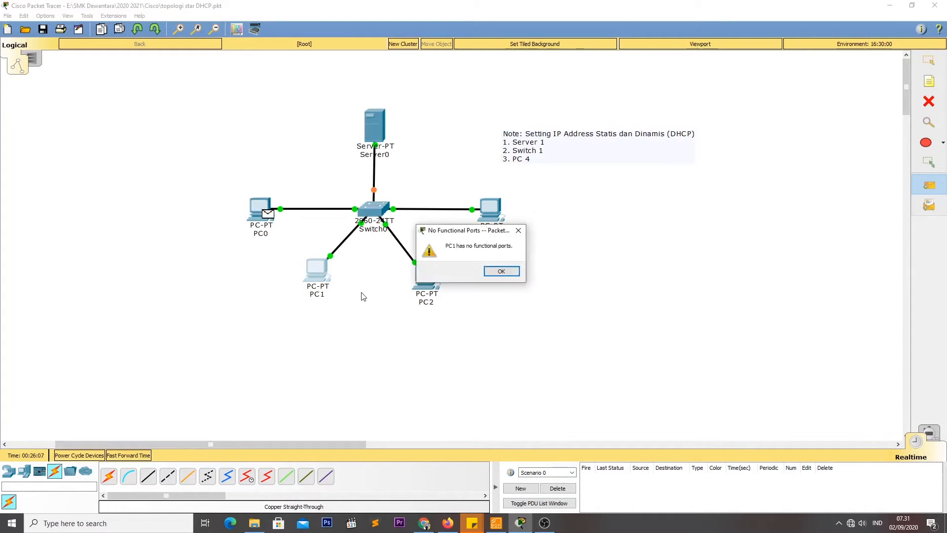
pyautogui.click(499, 272)
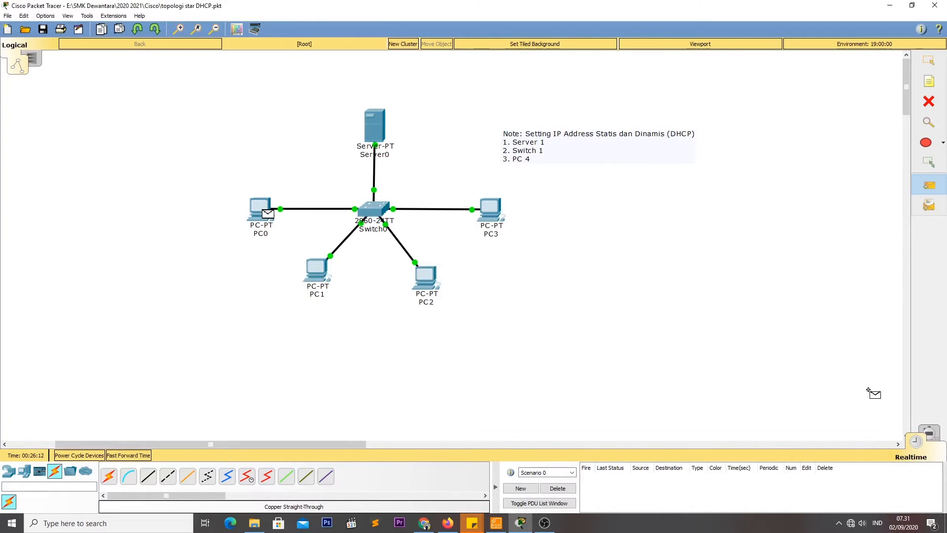
pyautogui.click(924, 67)
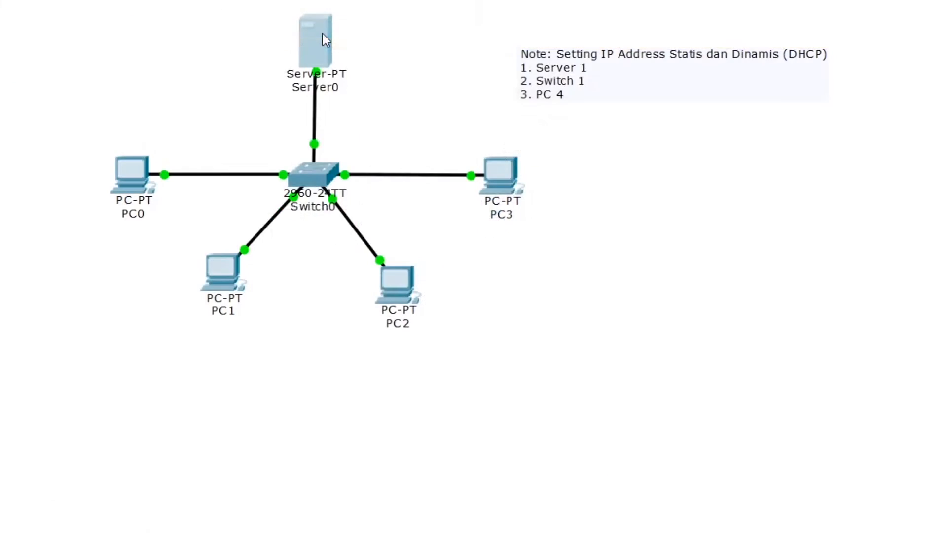
# Step: Give Server0 the static IP address 192.168.10.2, subnet mask 255.255.255.0 and default gateway 192.168.10.1
pyautogui.click(322, 33)
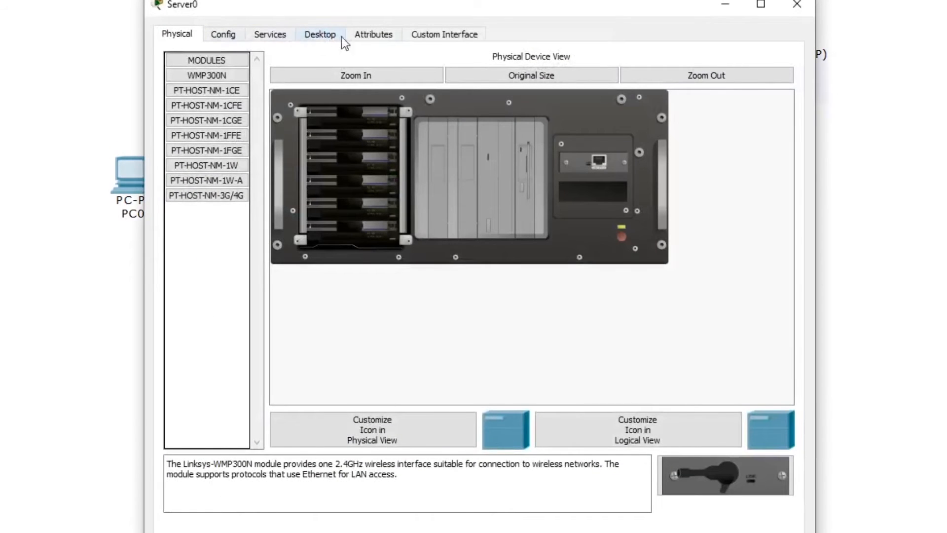
pyautogui.click(332, 39)
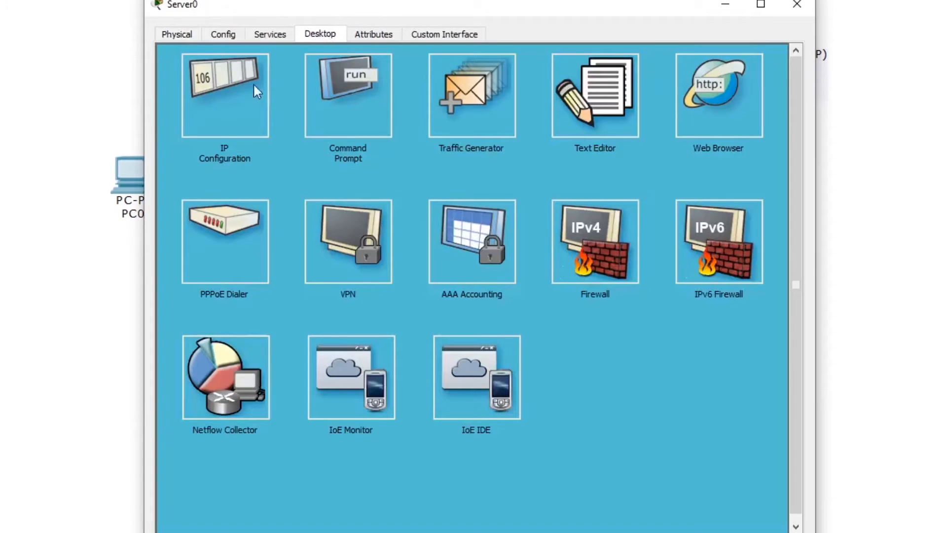
pyautogui.click(223, 86)
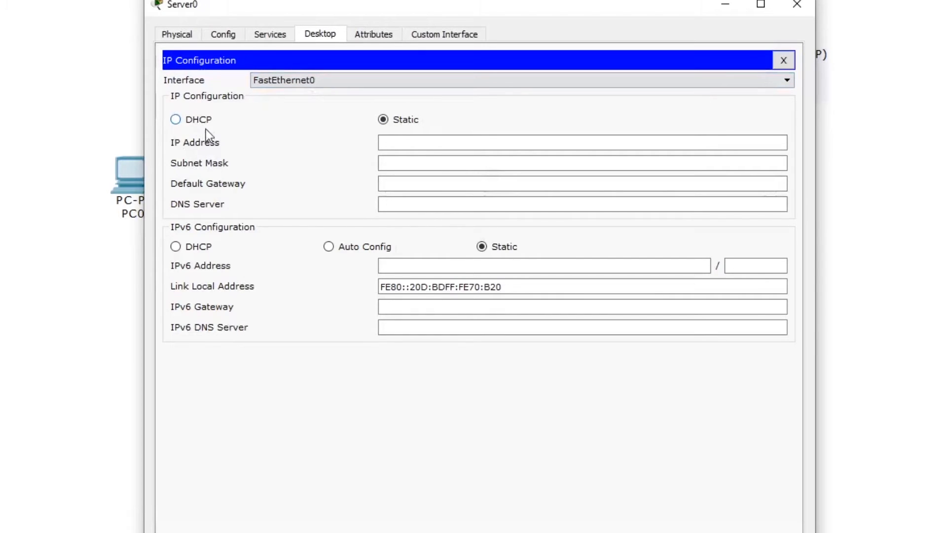
pyautogui.click(390, 142)
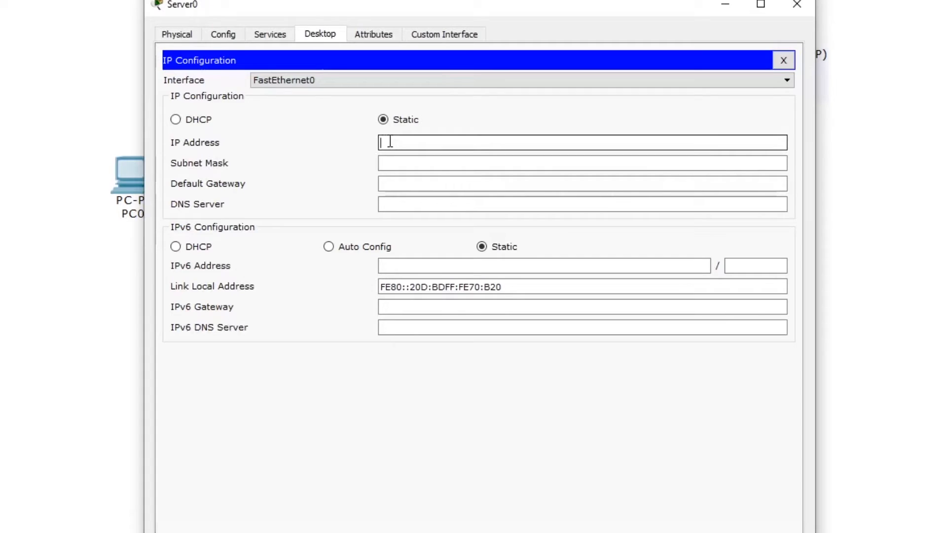
pyautogui.write('192.168.10.2')
pyautogui.click(404, 164)
pyautogui.click(403, 185)
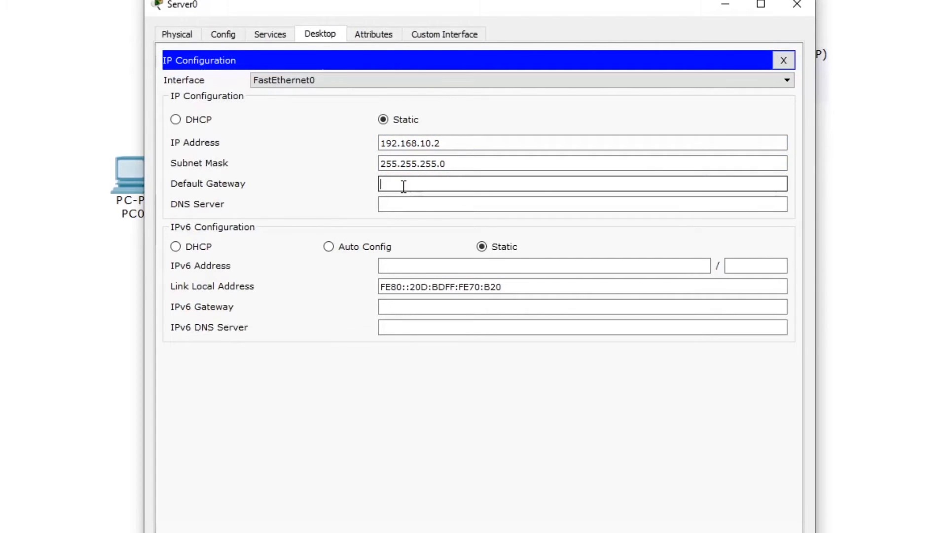
pyautogui.write('192.168')
pyautogui.write('.10.1')
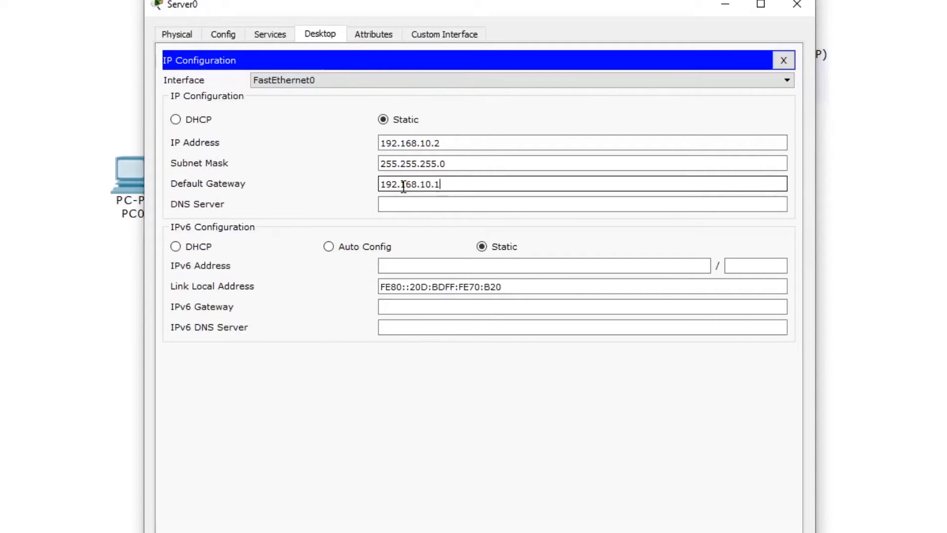
pyautogui.click(444, 163)
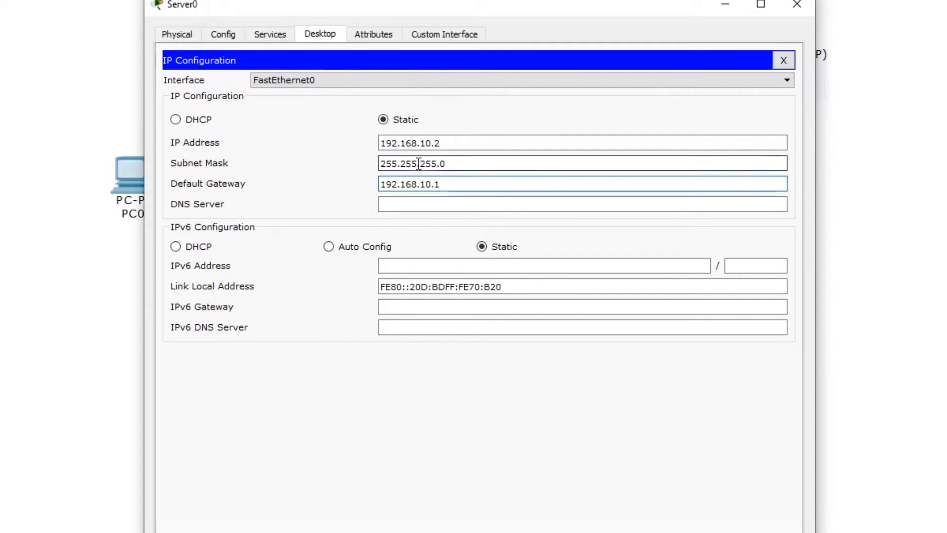
pyautogui.moveTo(446, 144); pyautogui.dragTo(372, 151)
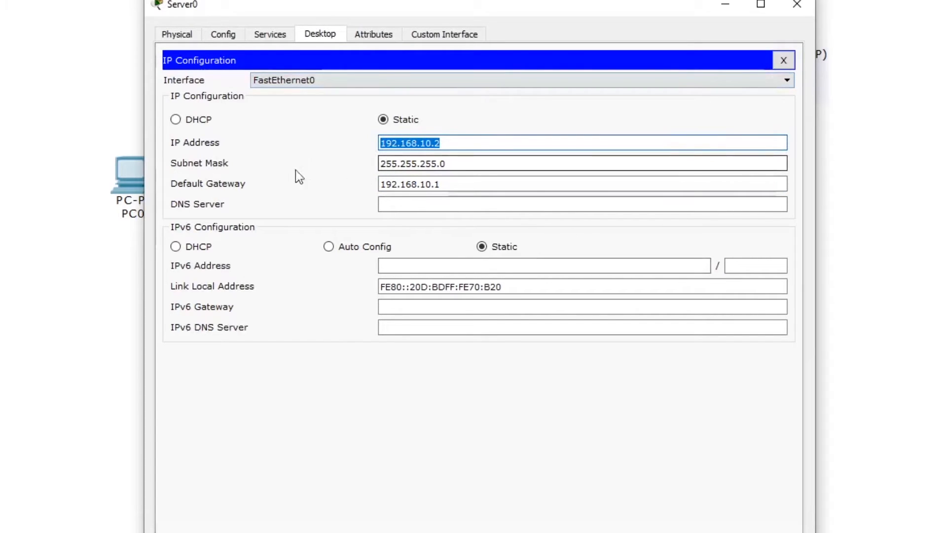
pyautogui.click(465, 166)
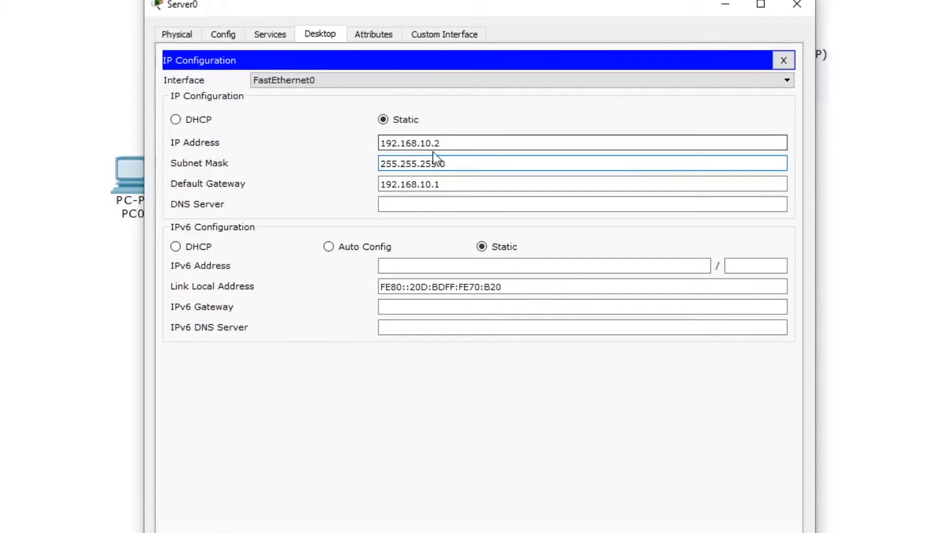
pyautogui.click(398, 143)
pyautogui.moveTo(398, 143); pyautogui.dragTo(376, 143)
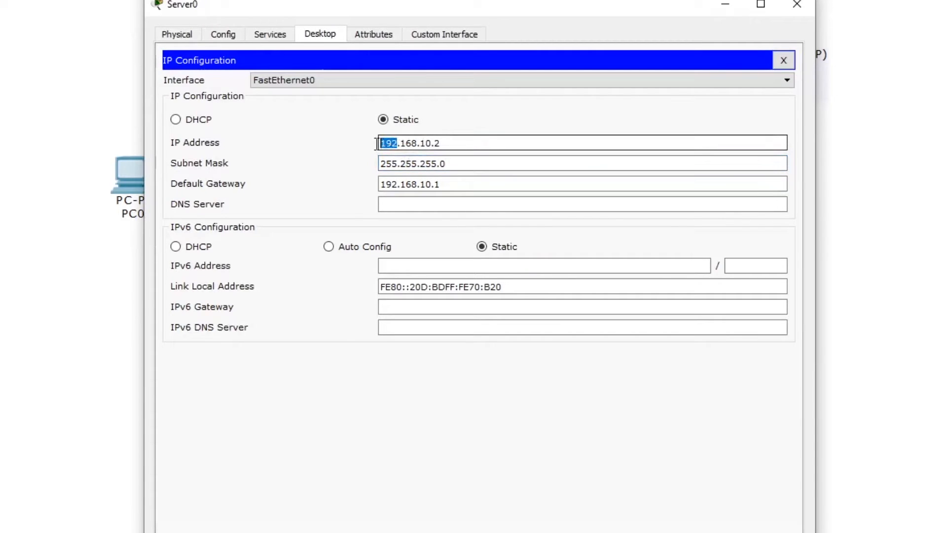
pyautogui.click(457, 144)
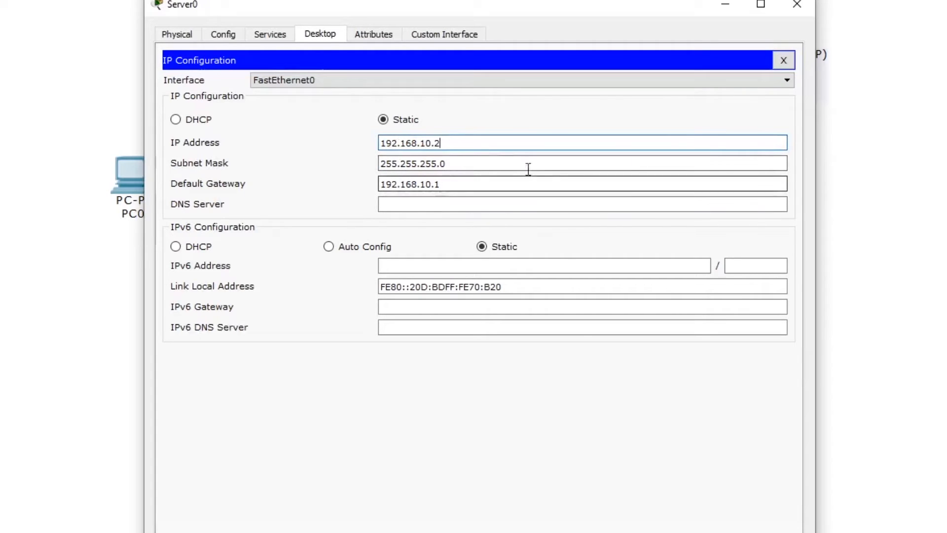
# Step: Run ipconfig in Server0's command prompt to check its address settings and close the server's window
pyautogui.click(783, 61)
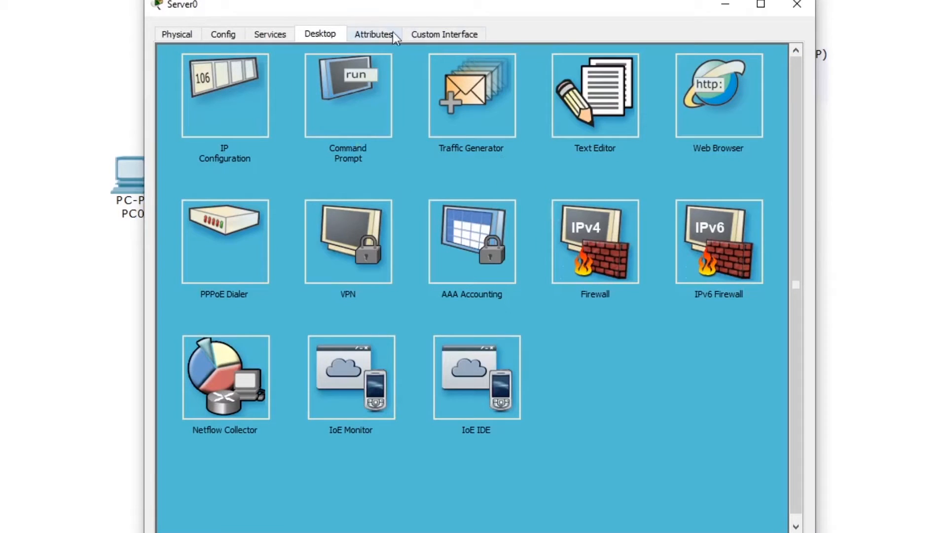
pyautogui.click(362, 92)
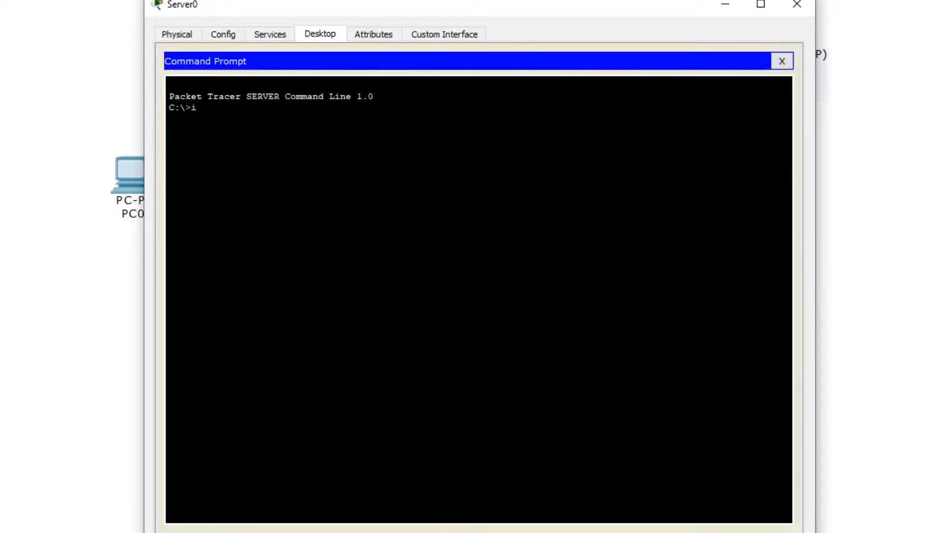
pyautogui.write('ipconfig')
pyautogui.press('Return')
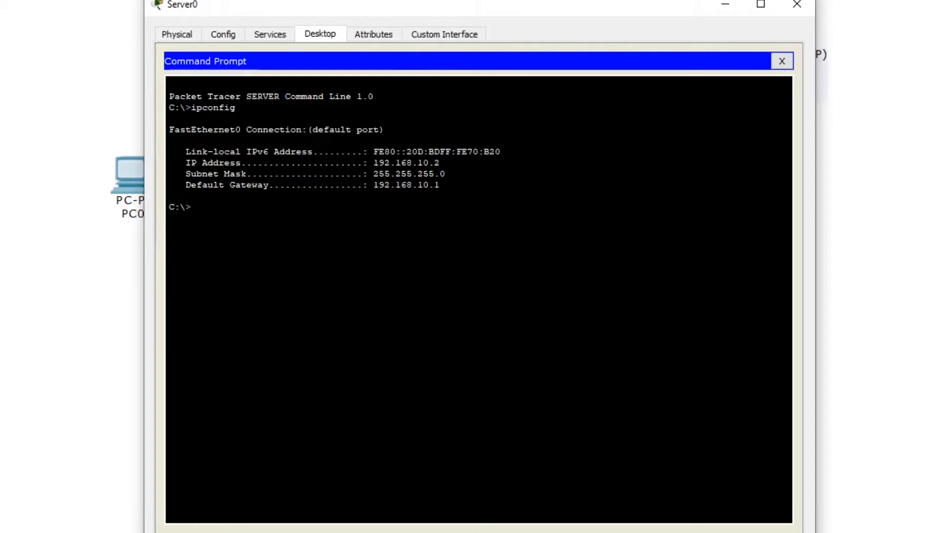
pyautogui.click(782, 60)
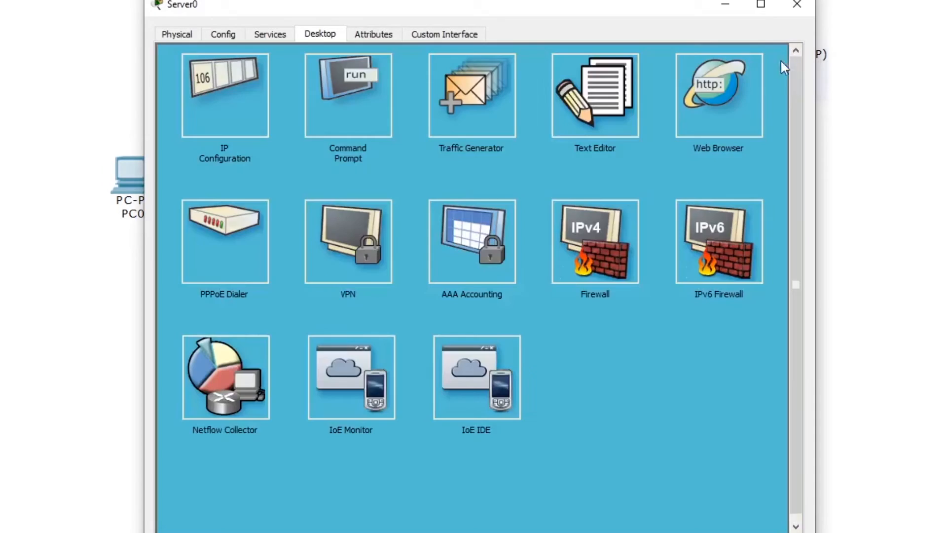
pyautogui.click(804, 8)
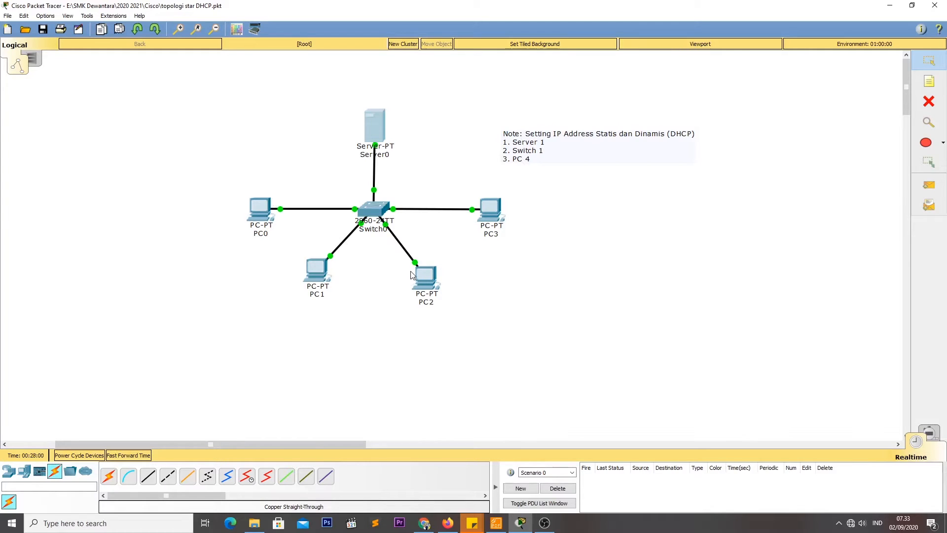
# Step: Assign PC0 the static IP address 192.168.10.3 with subnet mask 255.255.255.0, leaving the default gateway blank
pyautogui.doubleClick(258, 210)
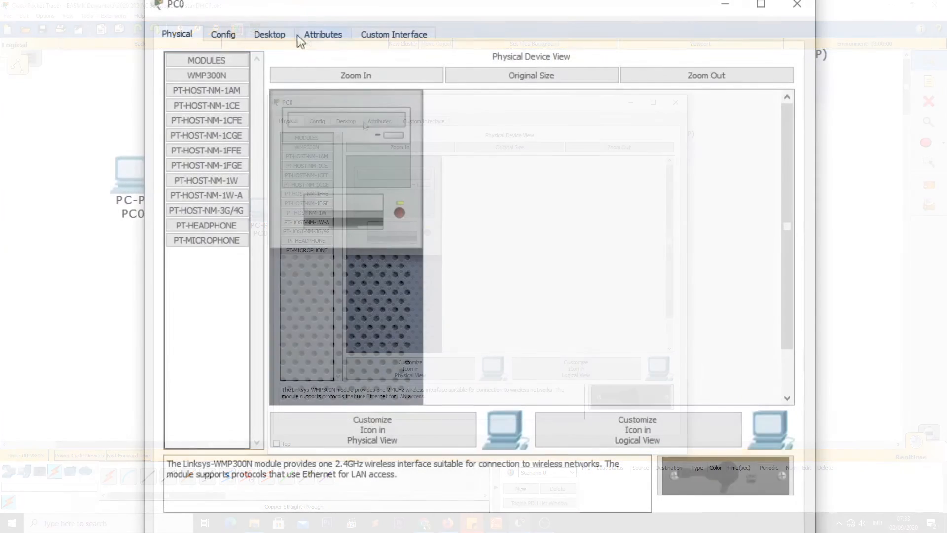
pyautogui.click(274, 37)
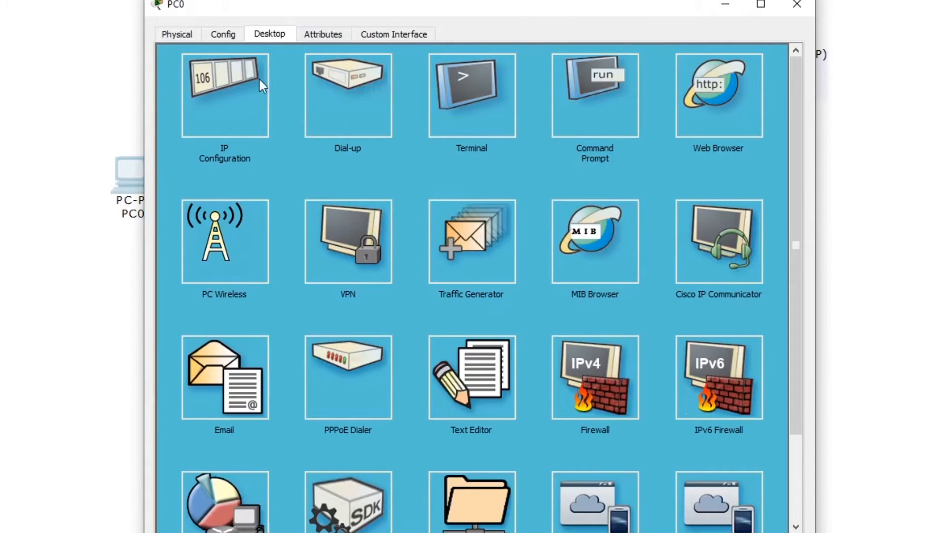
pyautogui.click(230, 86)
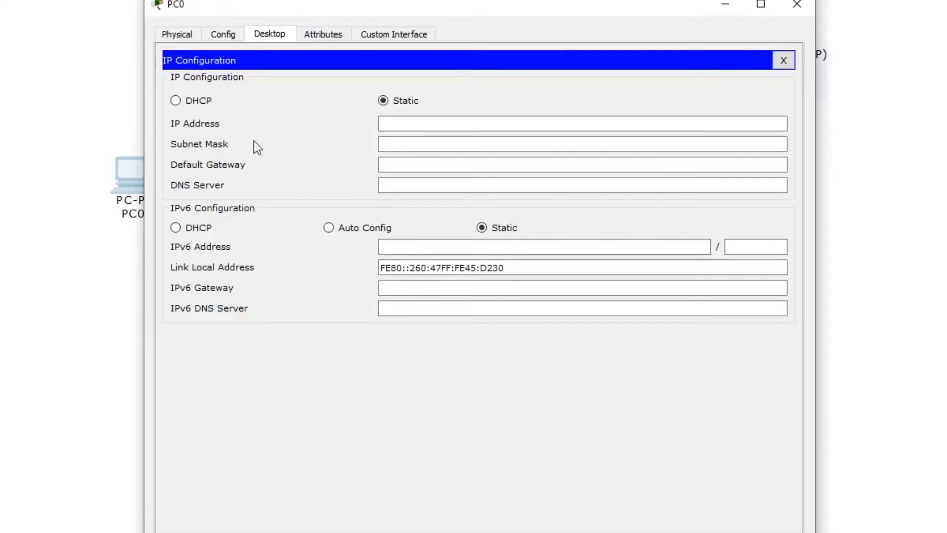
pyautogui.click(390, 123)
pyautogui.write('192.168.10.2')
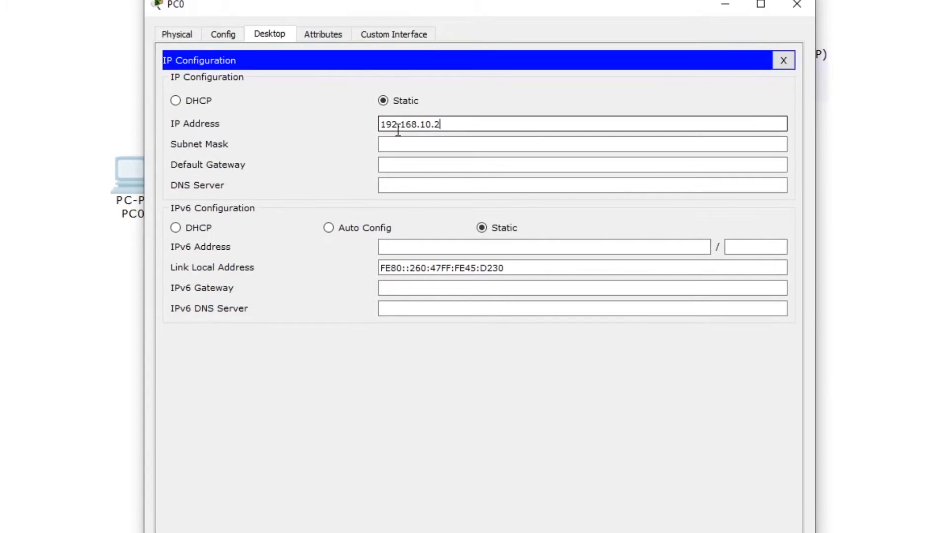
pyautogui.click(400, 142)
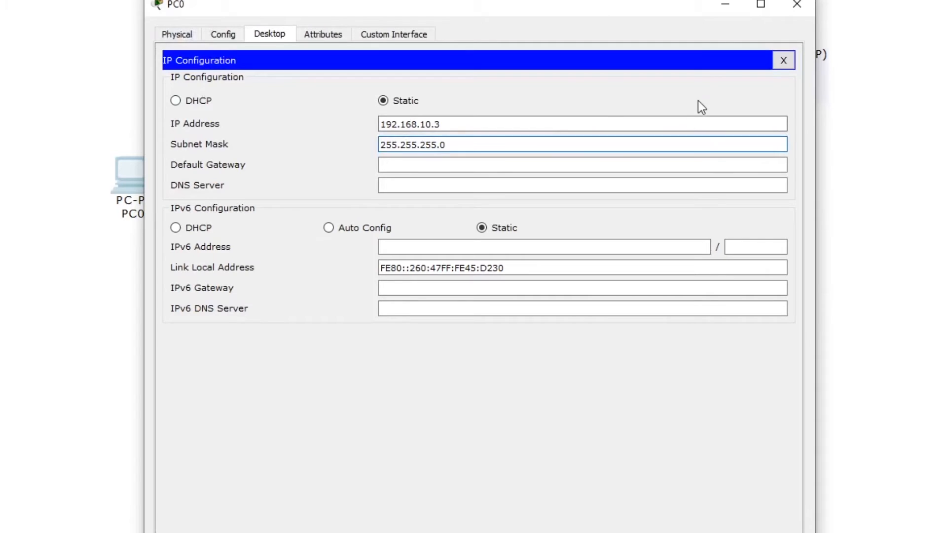
pyautogui.click(437, 162)
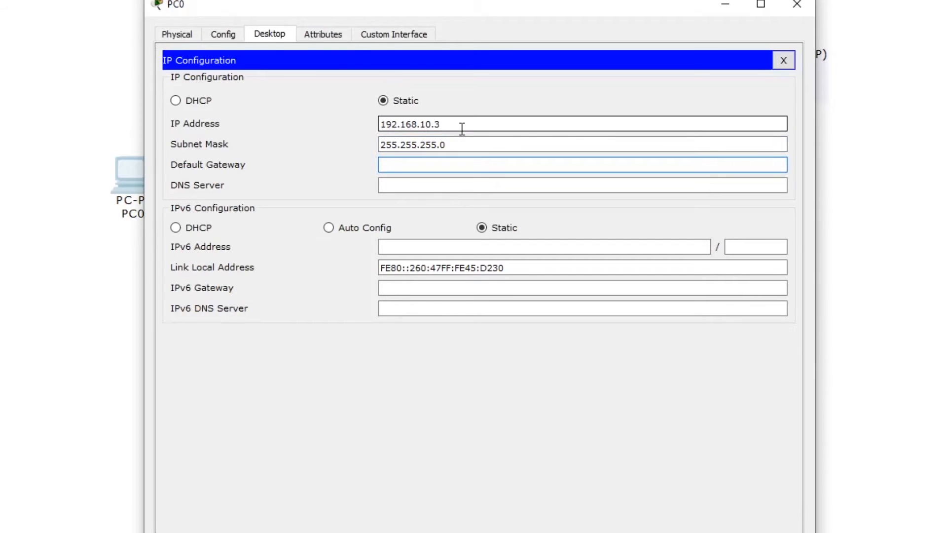
pyautogui.click(783, 60)
pyautogui.click(795, 5)
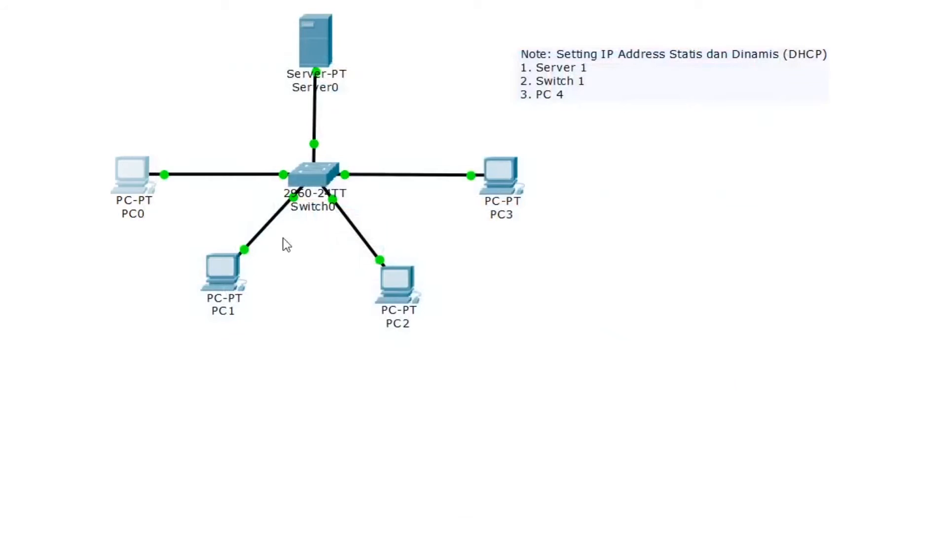
# Step: Assign PC1 the static IP address 192.168.10.4 with the default subnet mask
pyautogui.click(223, 267)
pyautogui.click(270, 34)
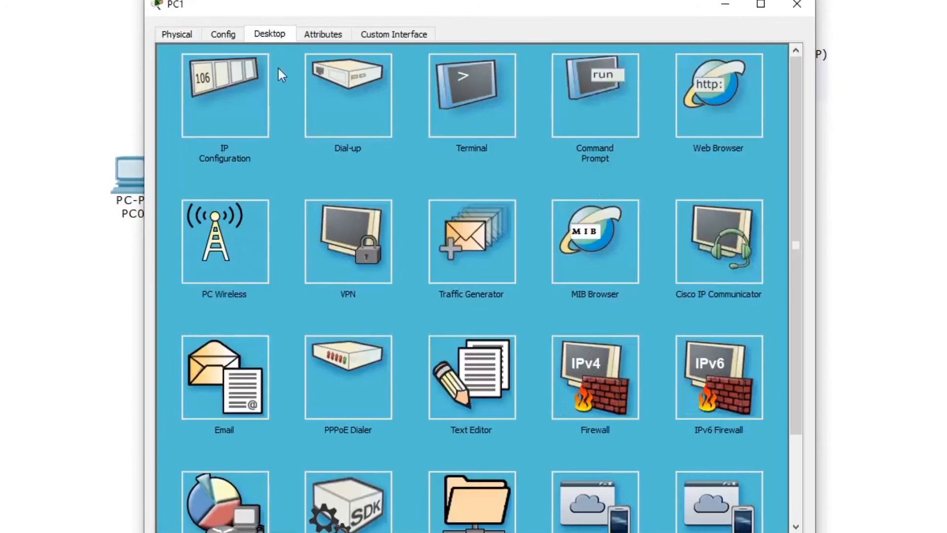
pyautogui.click(261, 101)
pyautogui.click(389, 124)
pyautogui.write('192.168.10.2')
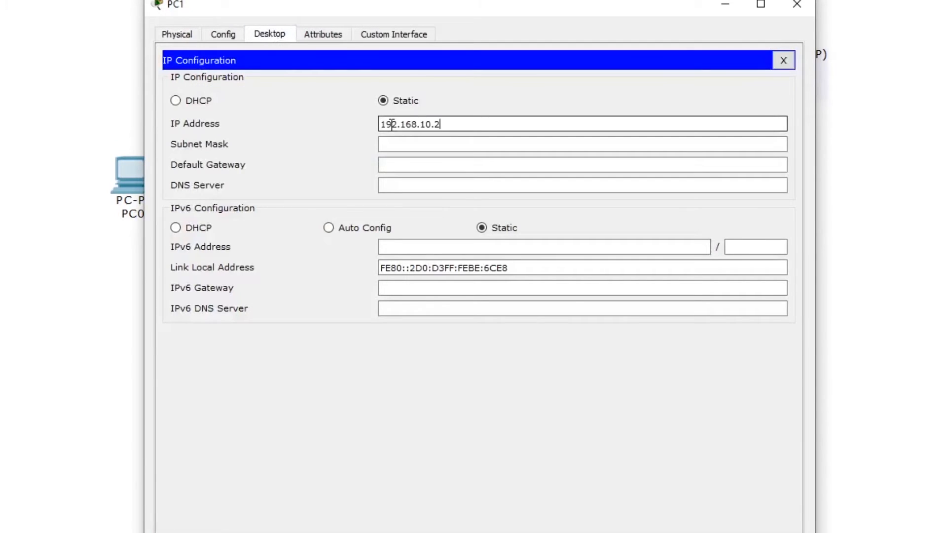
pyautogui.click(501, 143)
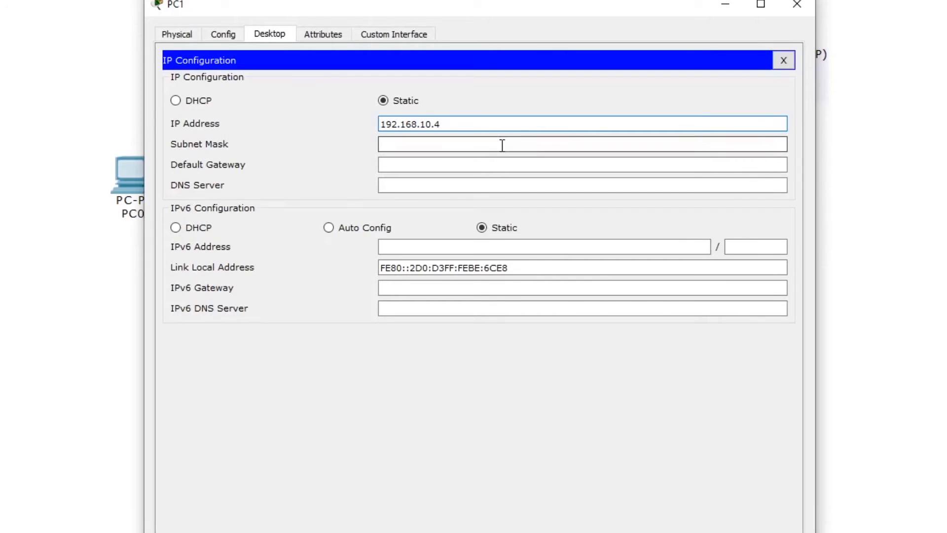
pyautogui.click(797, 4)
# Step: Assign PC2 the static IP address 192.168.10.5 with the default subnet mask
pyautogui.click(395, 276)
pyautogui.click(270, 34)
pyautogui.click(211, 85)
pyautogui.click(390, 124)
pyautogui.write('192.168.10.5')
pyautogui.click(493, 144)
pyautogui.click(787, 63)
pyautogui.click(796, 4)
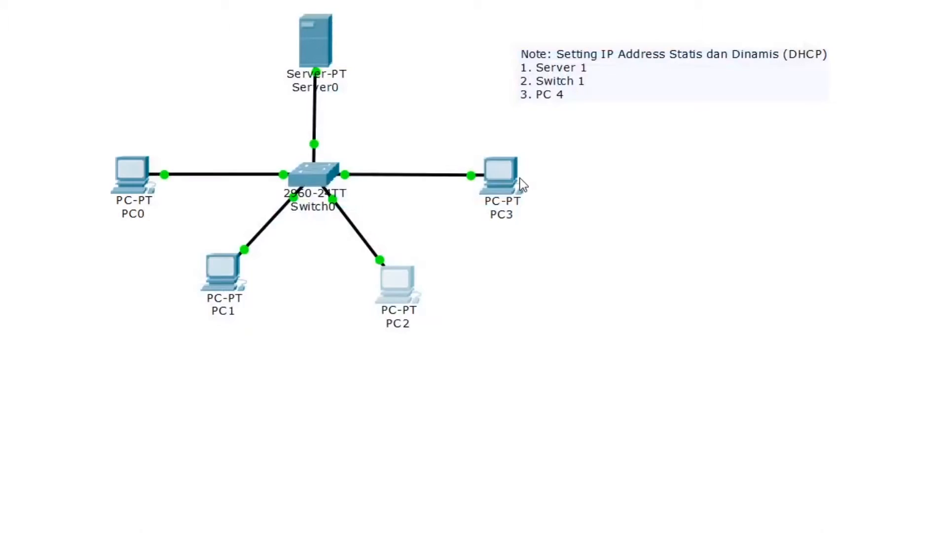
# Step: Assign PC3 an unused static IP address in the 192.168.10.x network with the default subnet mask
pyautogui.click(501, 176)
pyautogui.click(261, 35)
pyautogui.click(211, 85)
pyautogui.click(406, 126)
pyautogui.write('192.168.10.2')
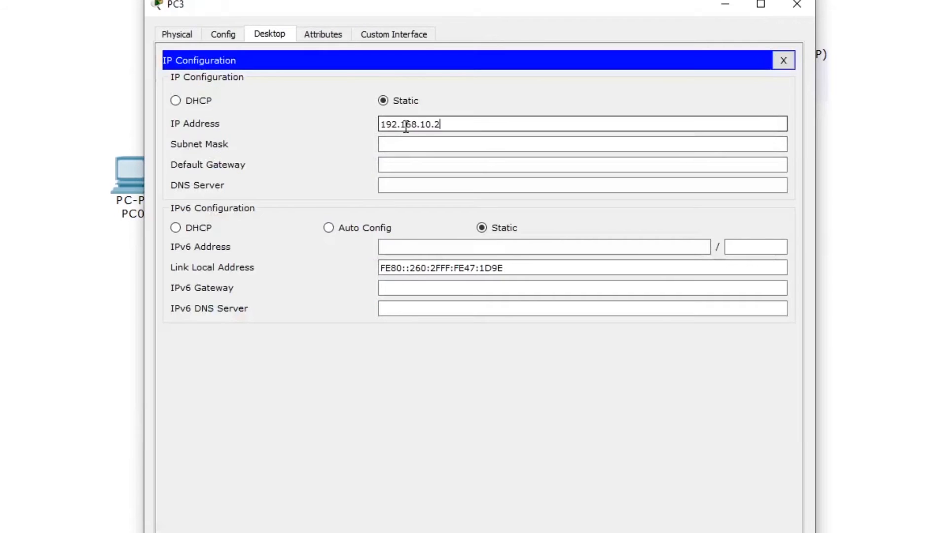
pyautogui.press('Tab')
pyautogui.click(783, 61)
pyautogui.click(796, 4)
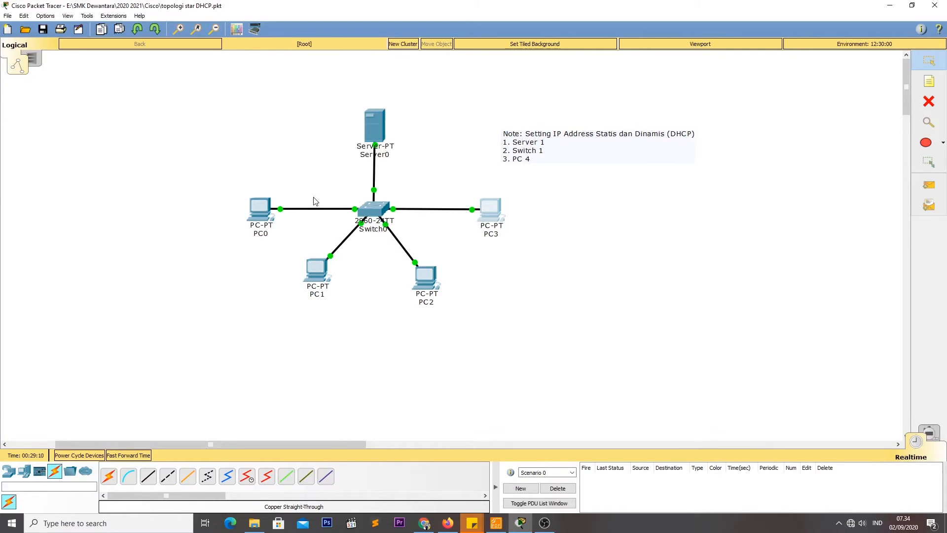
# Step: Send a simple PDU from Server0 to PC2 to test their connectivity
pyautogui.click(937, 187)
pyautogui.click(375, 128)
pyautogui.click(426, 271)
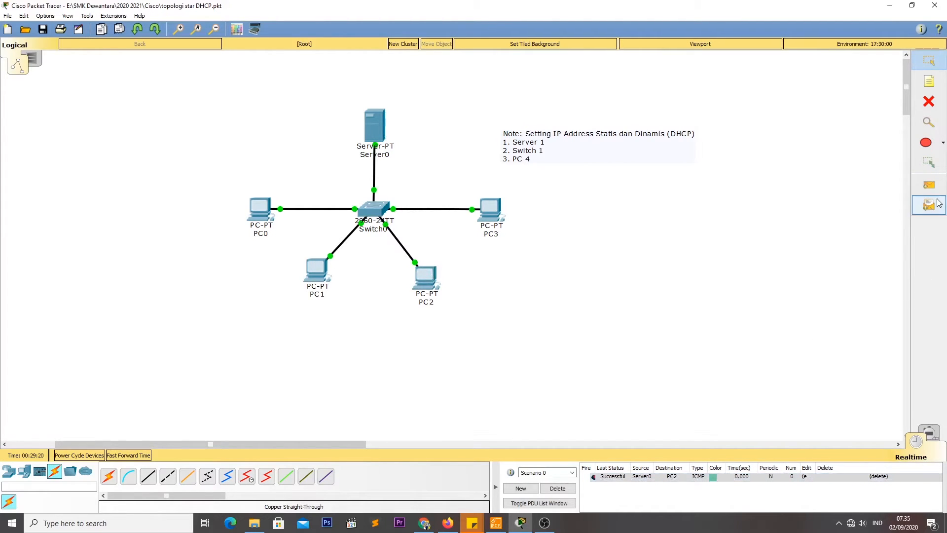
# Step: Send a simple PDU from PC0 to PC3 to test their connectivity
pyautogui.click(929, 186)
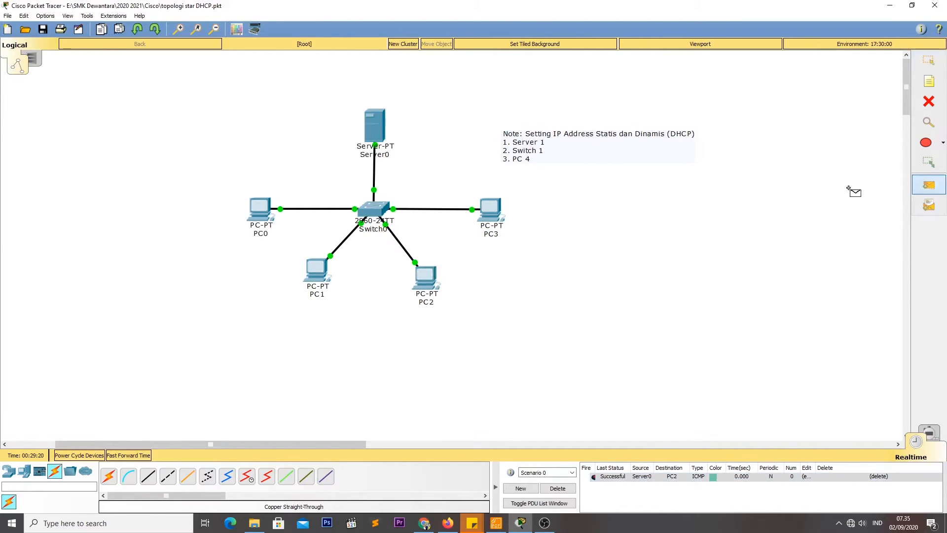
pyautogui.click(261, 209)
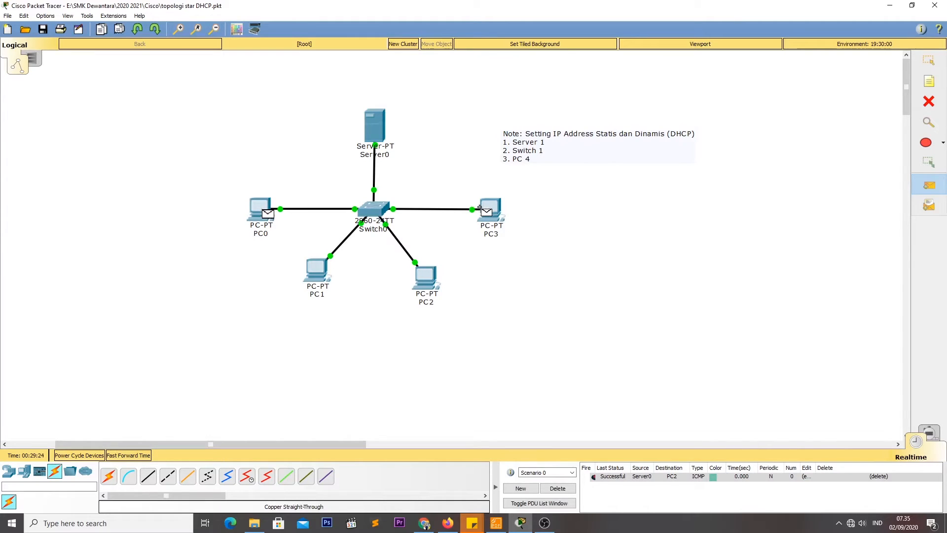
pyautogui.click(493, 212)
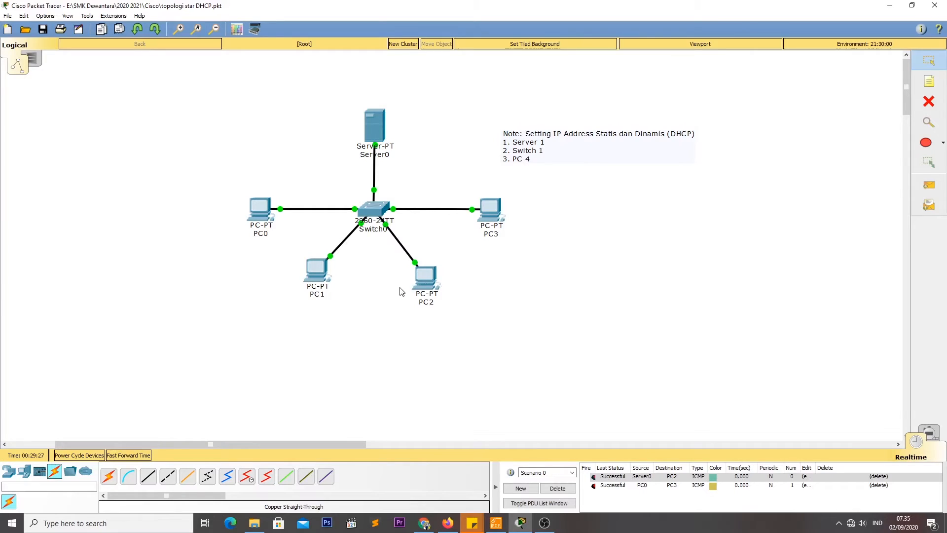
# Step: Send a simple PDU from PC1 to Server0 to test their connectivity
pyautogui.click(934, 191)
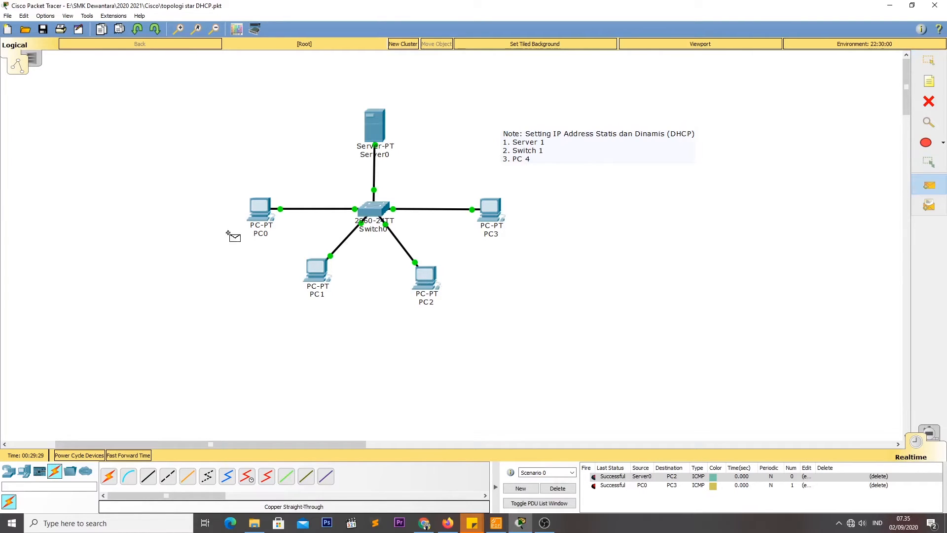
pyautogui.click(319, 274)
pyautogui.click(378, 124)
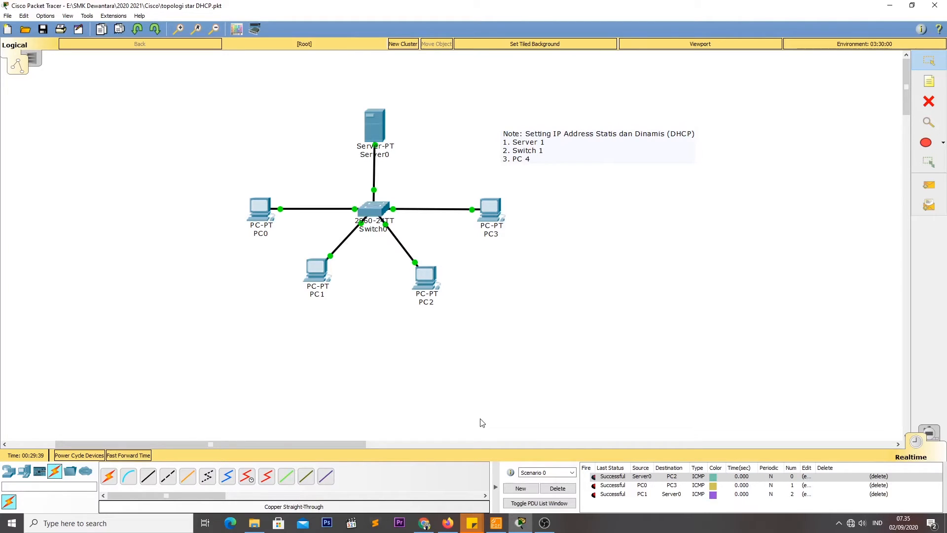
# Step: Clear the current scenario's PDU results and ping 192.168.0.2 from PC0's Command Prompt
pyautogui.click(556, 489)
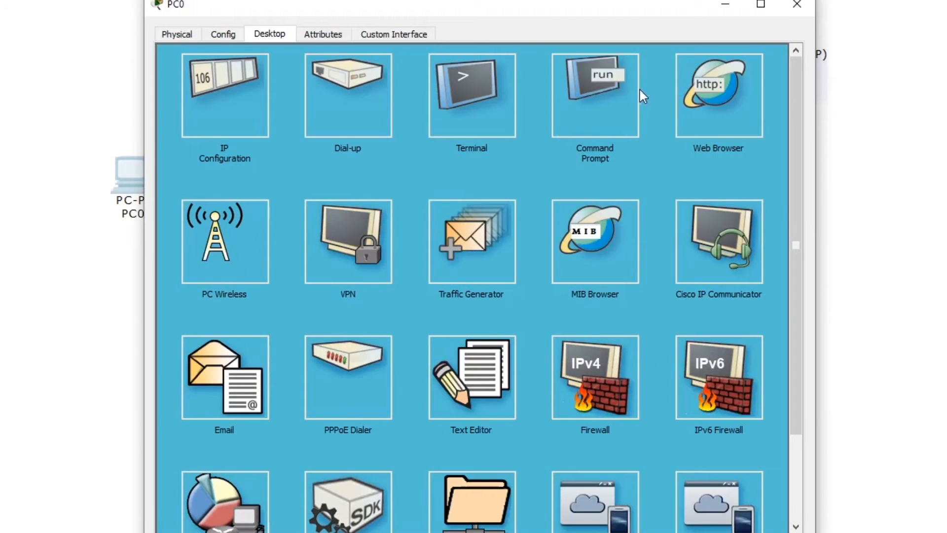
pyautogui.click(575, 154)
pyautogui.write('pi')
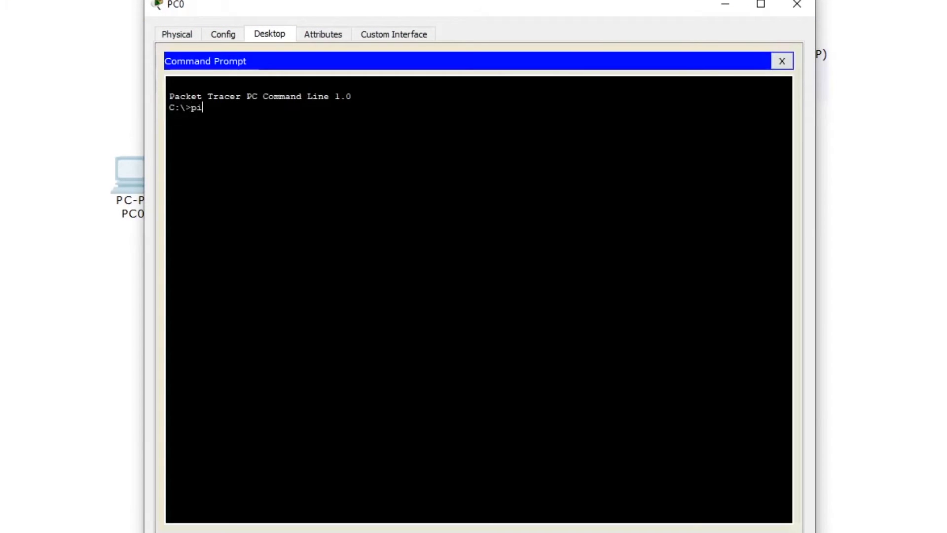
pyautogui.write('ng 192.168.0.2')
pyautogui.press('Return')
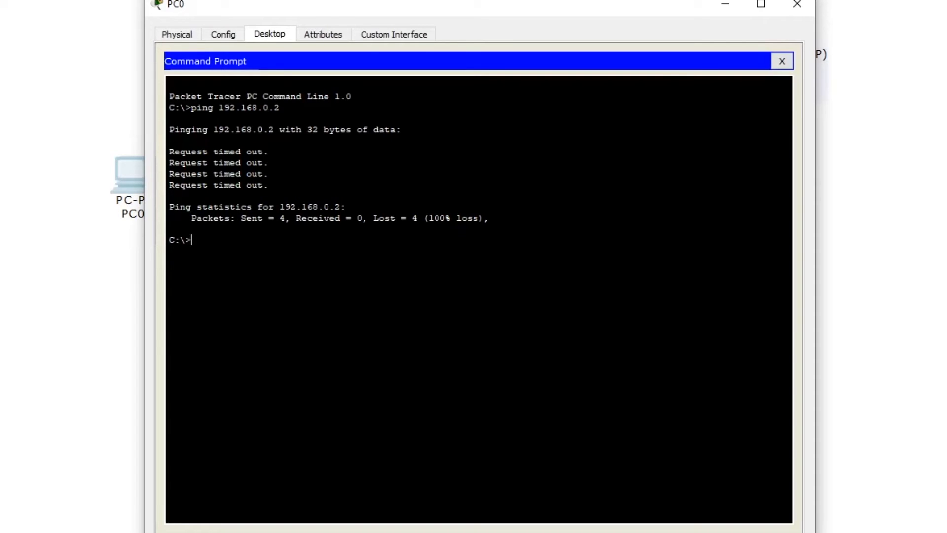
# Step: Ping 192.168.10.2 and 192.168.10.6 from PC0 to test its connectivity
pyautogui.write('ping 192.168.10.2')
pyautogui.press('Return')
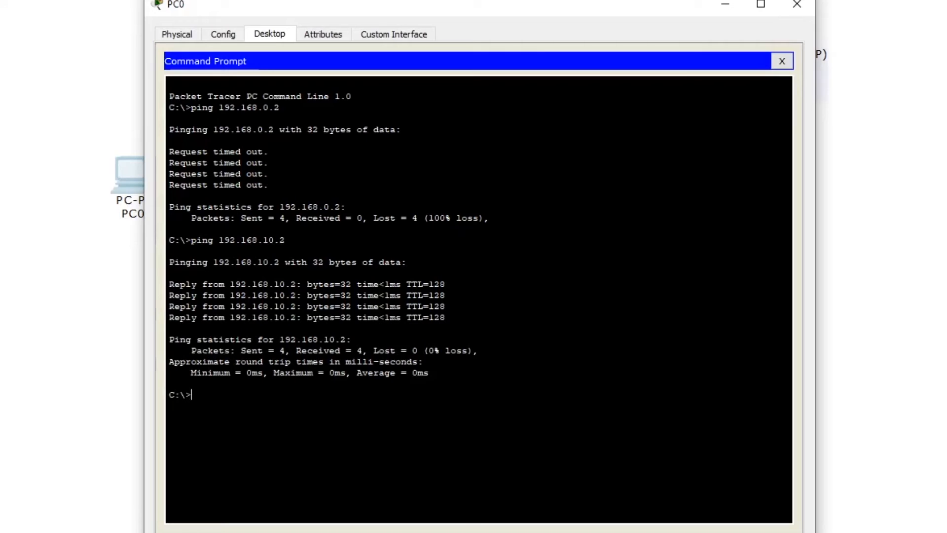
pyautogui.press('Up')
pyautogui.press('BackSpace')
pyautogui.write('68.10.6')
pyautogui.press('Return')
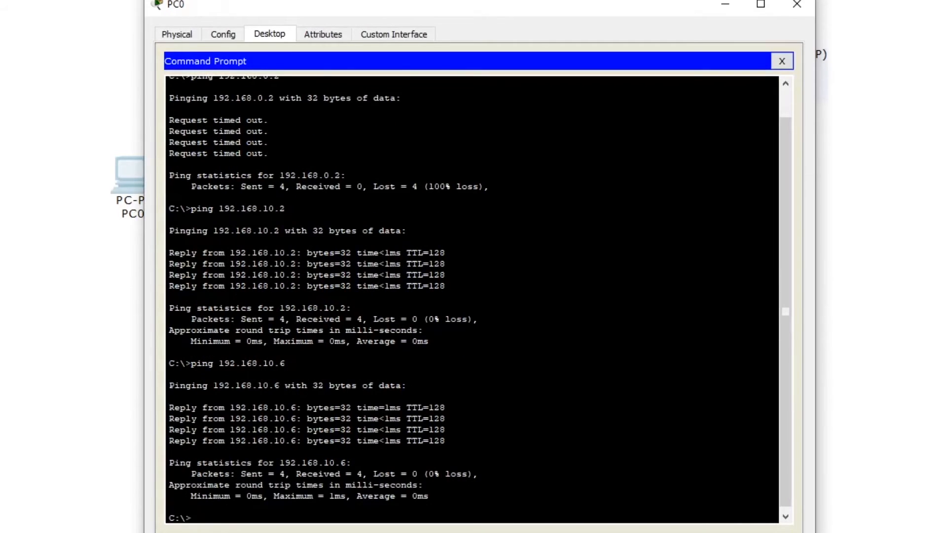
# Step: Run ipconfig on PC0 to check its IP settings, and close the PC0 window
pyautogui.write('ipconfig')
pyautogui.press('Return')
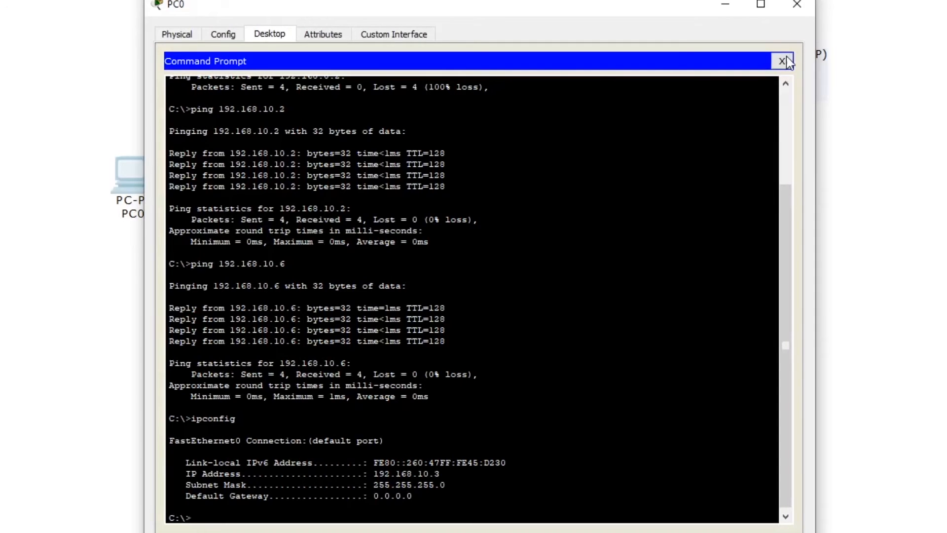
pyautogui.click(799, 9)
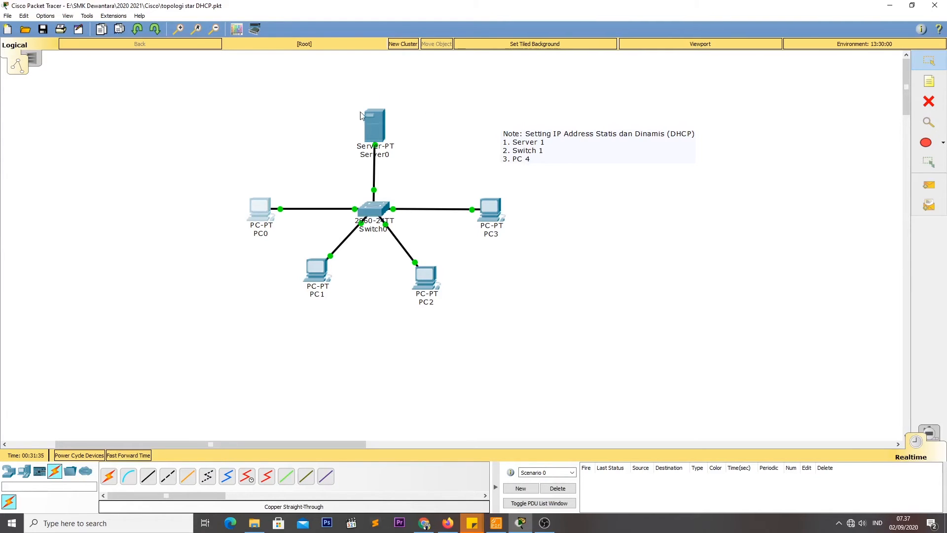
# Step: Turn on the DHCP service on Server0 for the FastEthernet0 interface
pyautogui.click(378, 117)
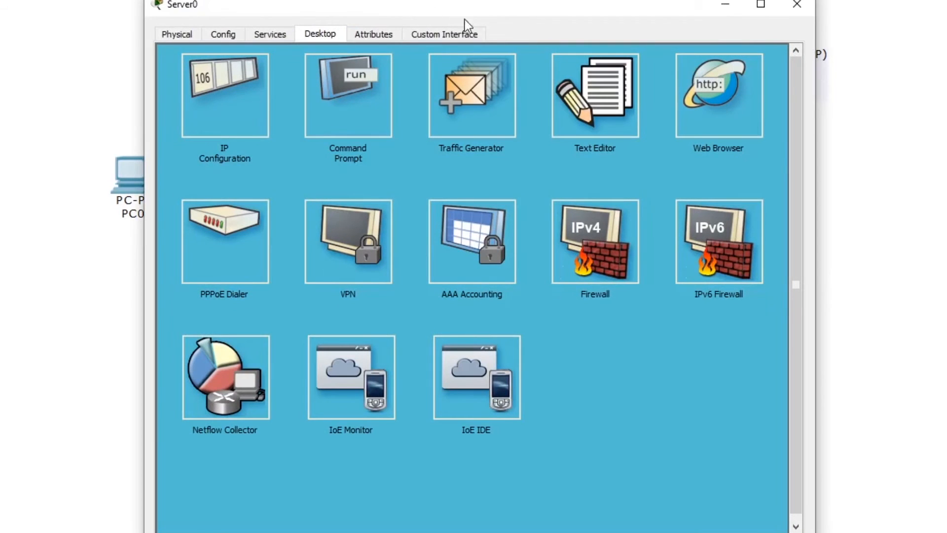
pyautogui.click(232, 35)
pyautogui.click(268, 35)
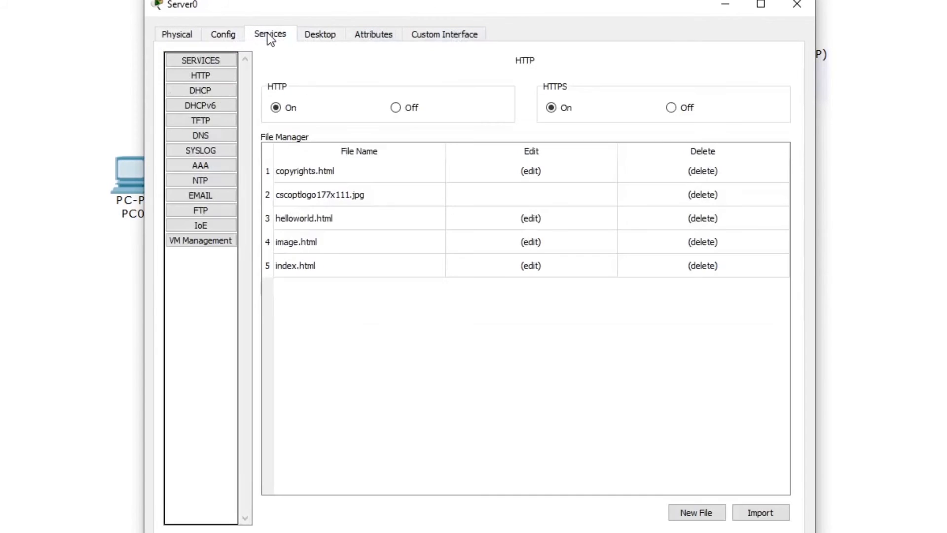
pyautogui.click(206, 90)
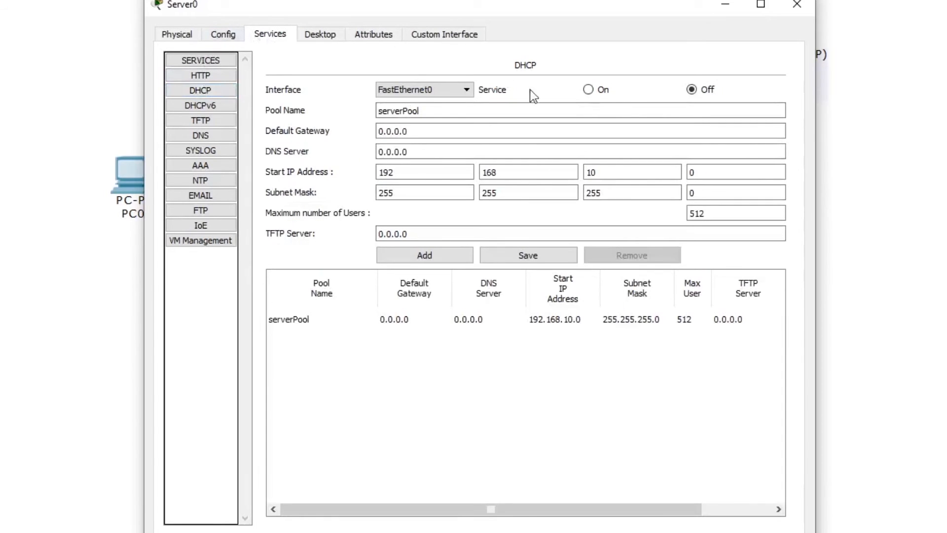
pyautogui.click(588, 90)
pyautogui.click(467, 89)
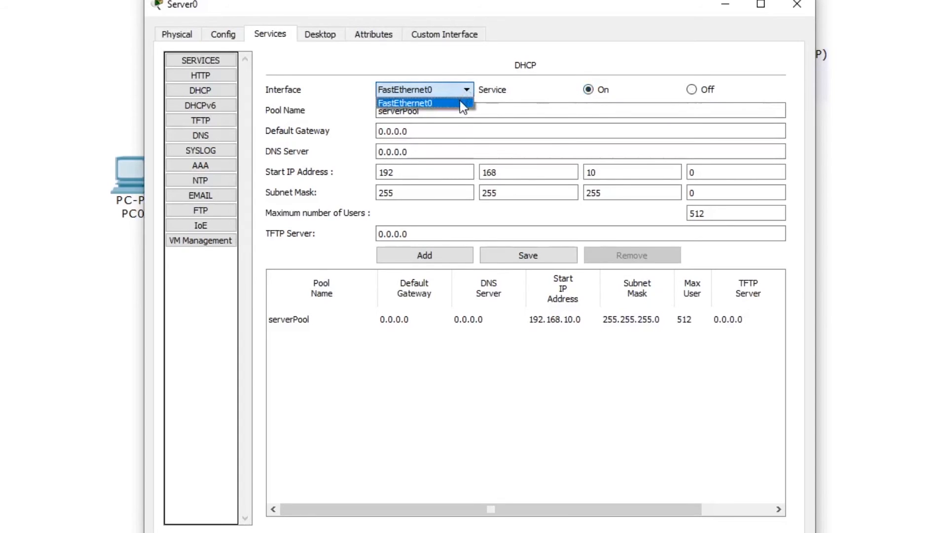
pyautogui.click(459, 103)
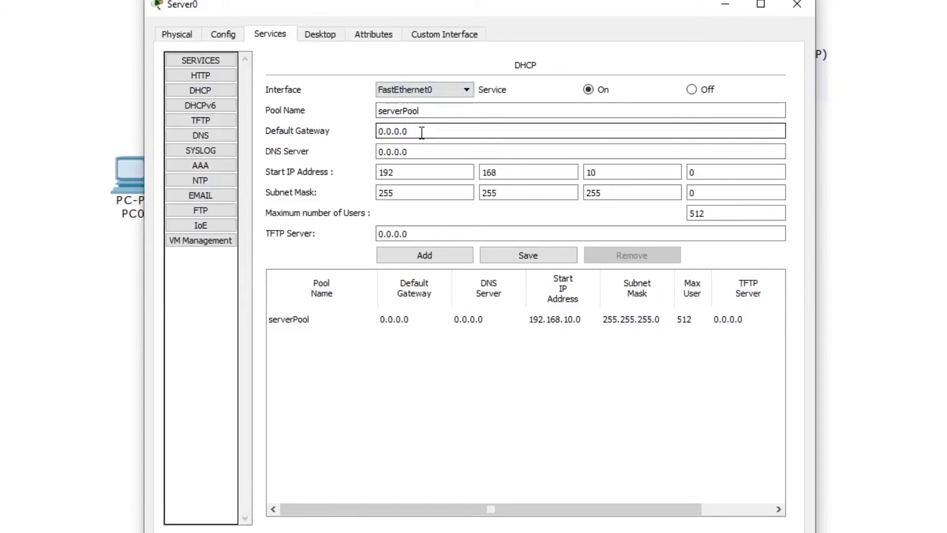
# Step: Set the default gateway of Server0's DHCP serverPool to 192.168.10.1
pyautogui.moveTo(420, 132); pyautogui.dragTo(377, 133)
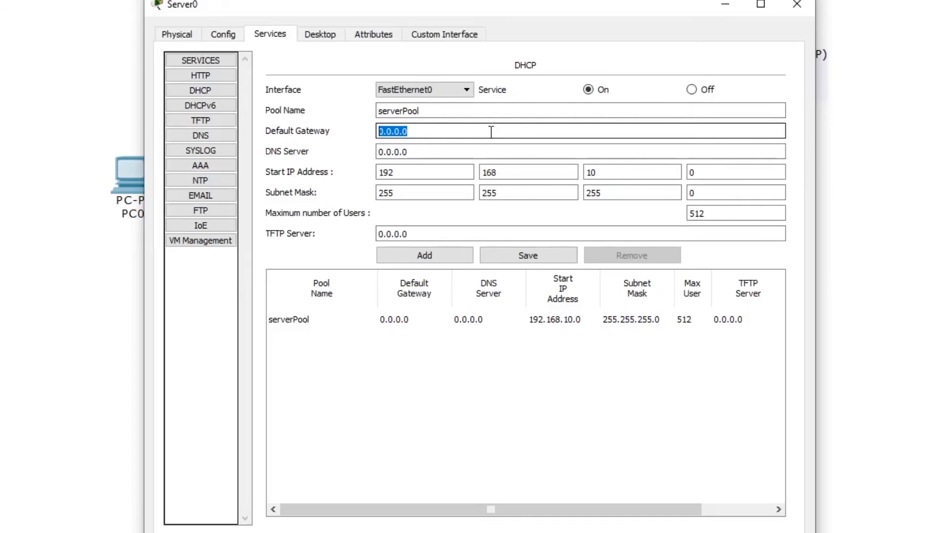
pyautogui.write('192')
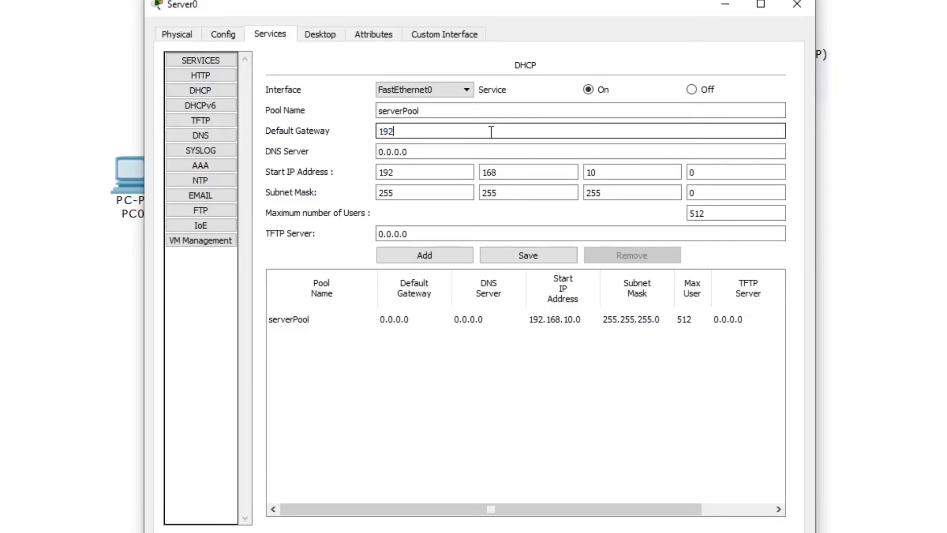
pyautogui.write('.168.10.2')
pyautogui.click(459, 171)
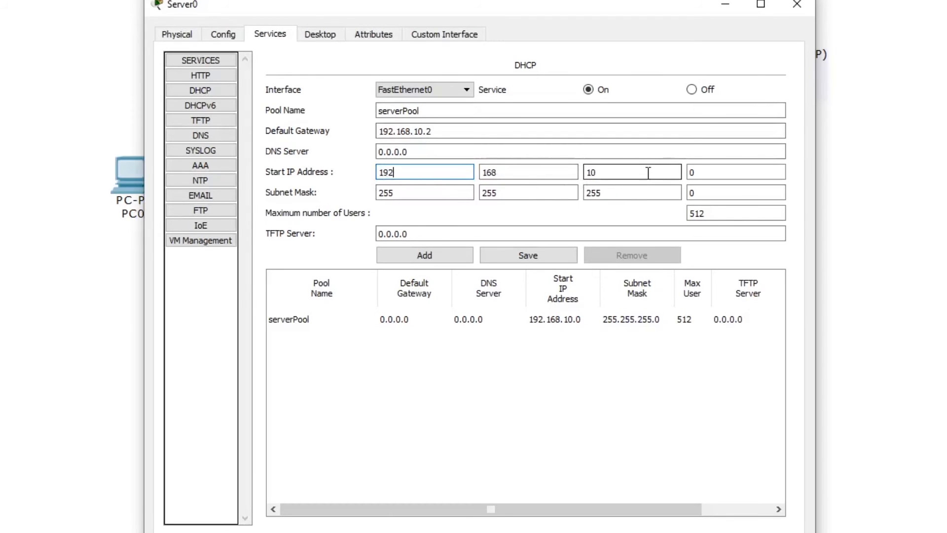
pyautogui.click(709, 174)
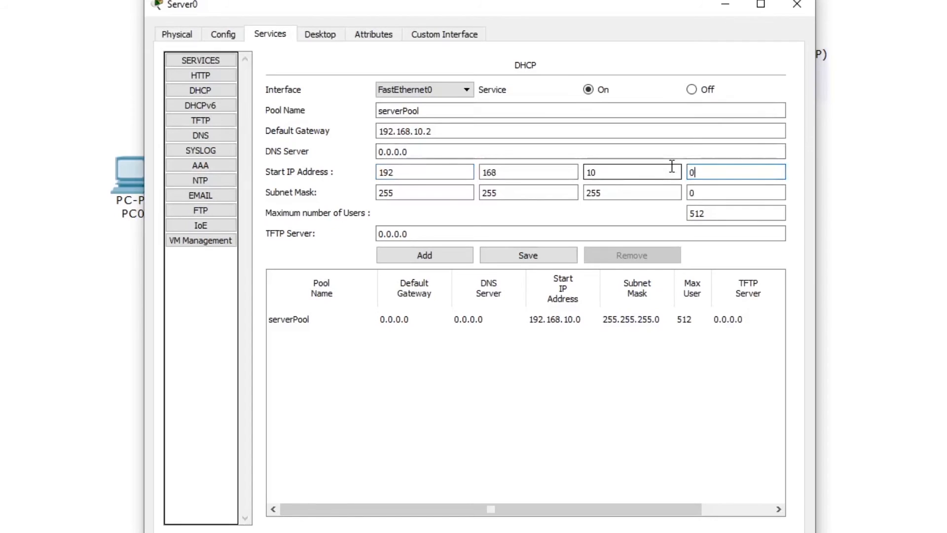
pyautogui.click(464, 132)
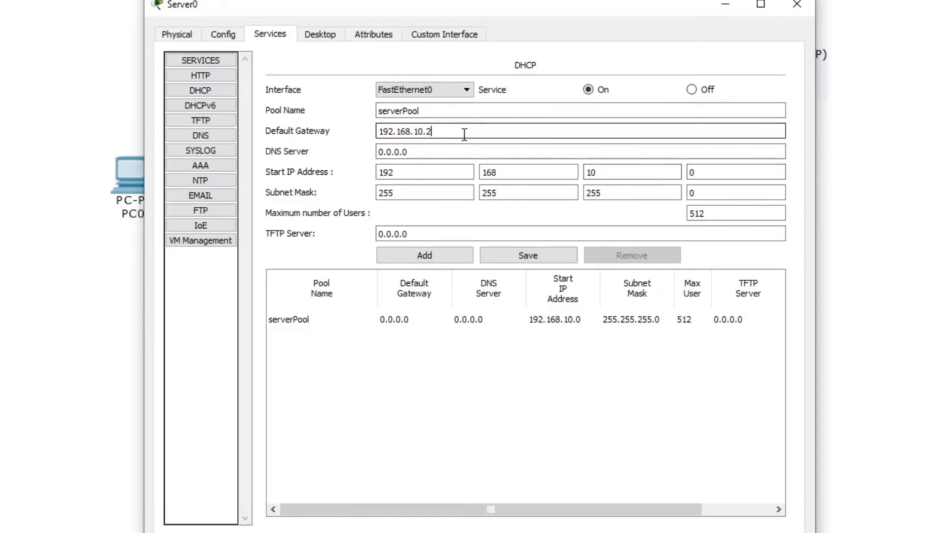
pyautogui.press('BackSpace')
pyautogui.write('1')
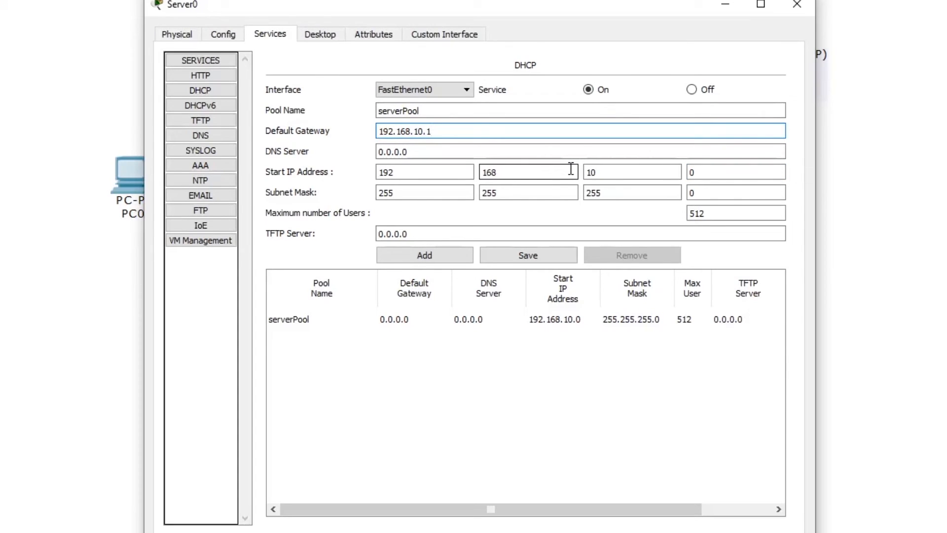
# Step: Set the start IP address of Server0's DHCP pool to 192.168.10.7
pyautogui.click(690, 172)
pyautogui.press('BackSpace')
pyautogui.write('3')
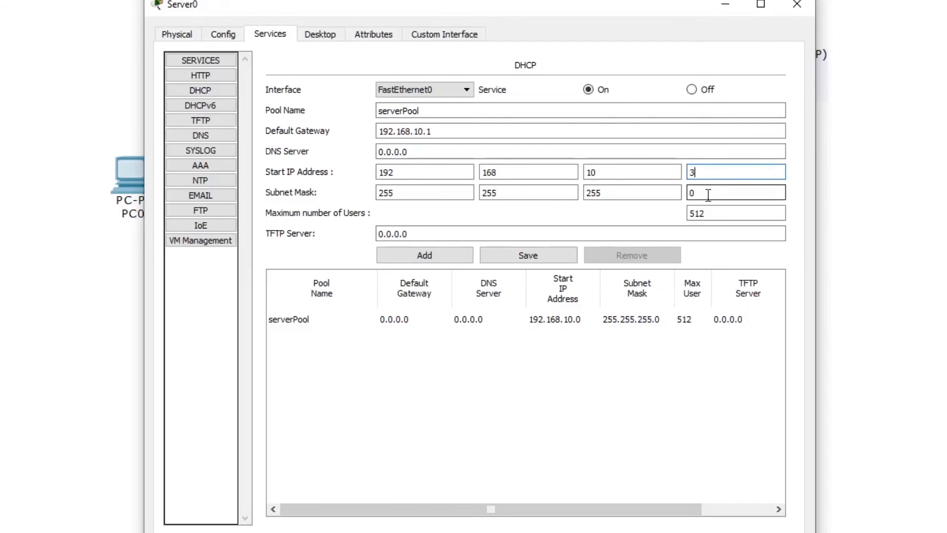
pyautogui.press('BackSpace')
pyautogui.write('7')
# Step: Set the DHCP pool's maximum number of users to 10, save serverPool and close the Server0 window
pyautogui.click(709, 213)
pyautogui.moveTo(708, 213); pyautogui.dragTo(689, 213)
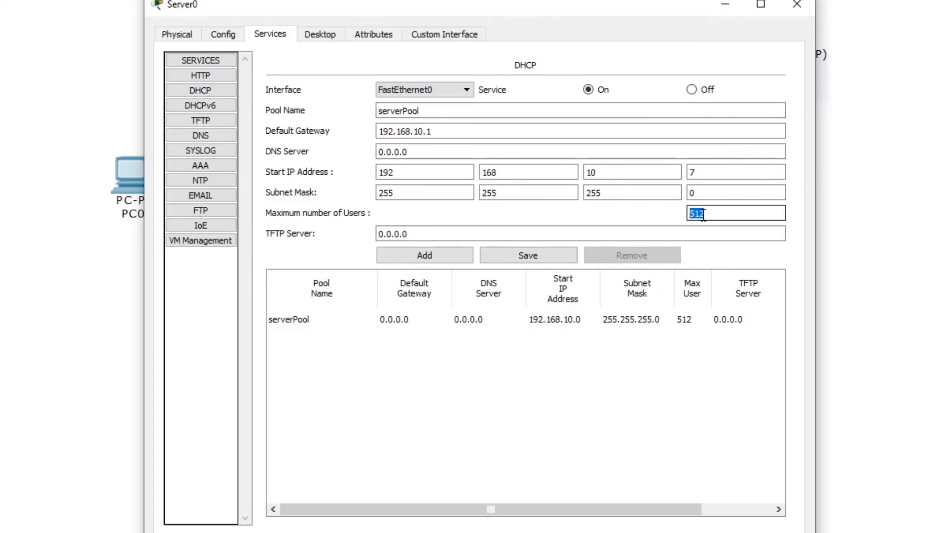
pyautogui.write('10')
pyautogui.click(438, 259)
pyautogui.click(496, 266)
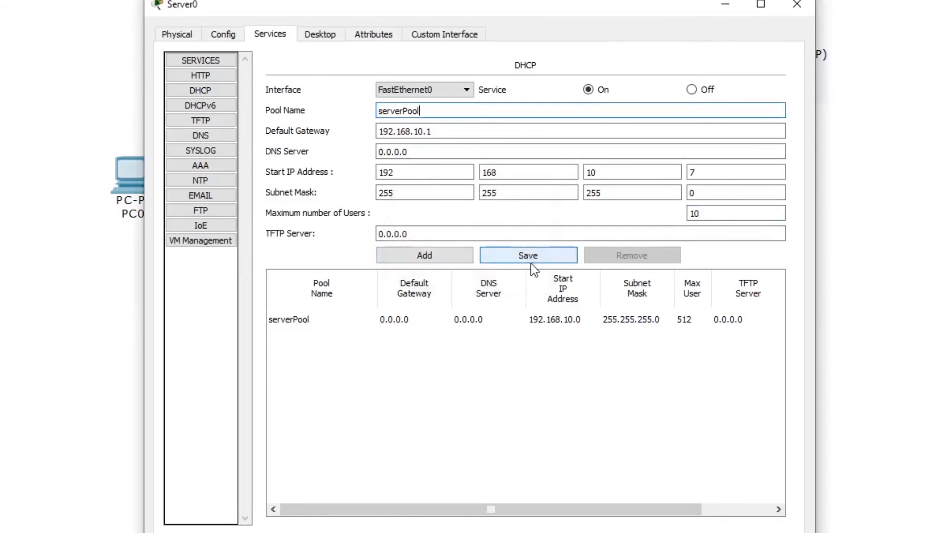
pyautogui.click(535, 262)
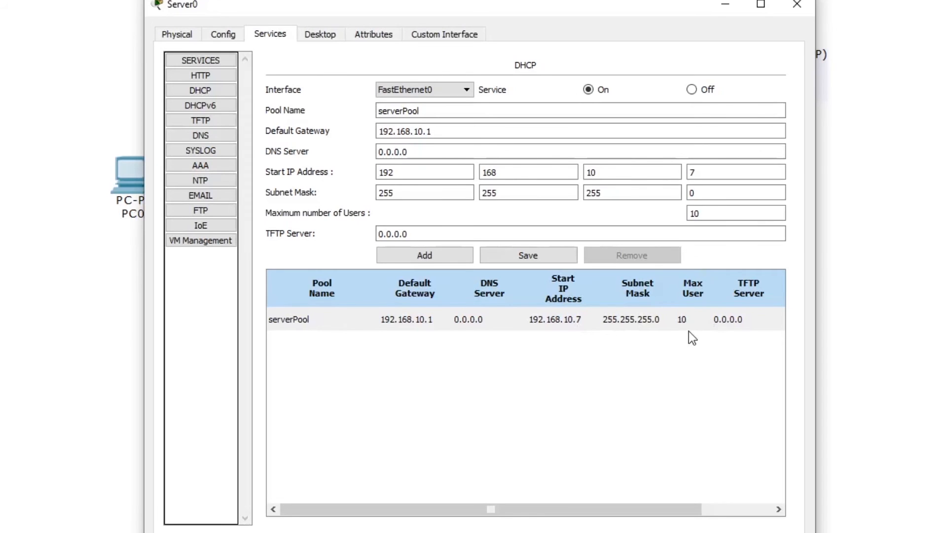
pyautogui.click(801, 7)
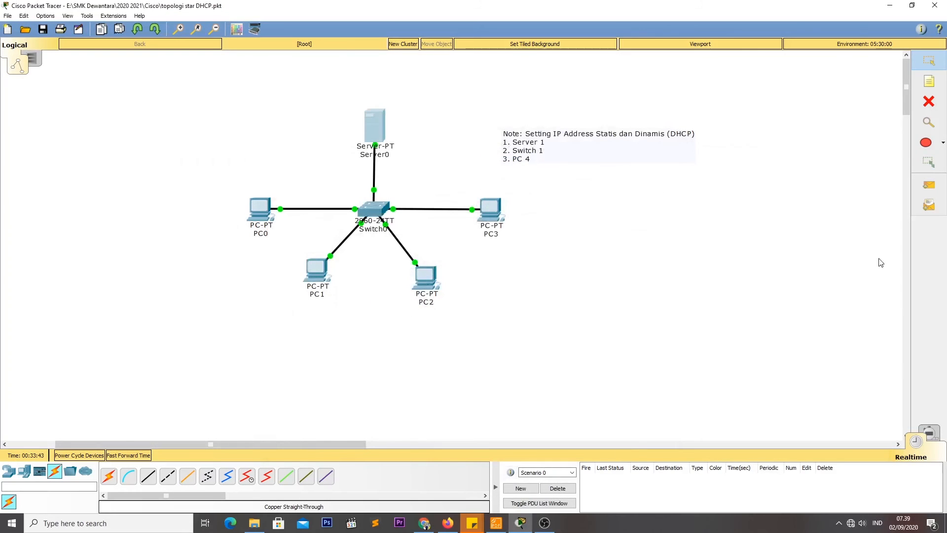
# Step: Send a simple PDU from Server0 to PC0 to test their connectivity, and delete the scenario's results
pyautogui.click(928, 184)
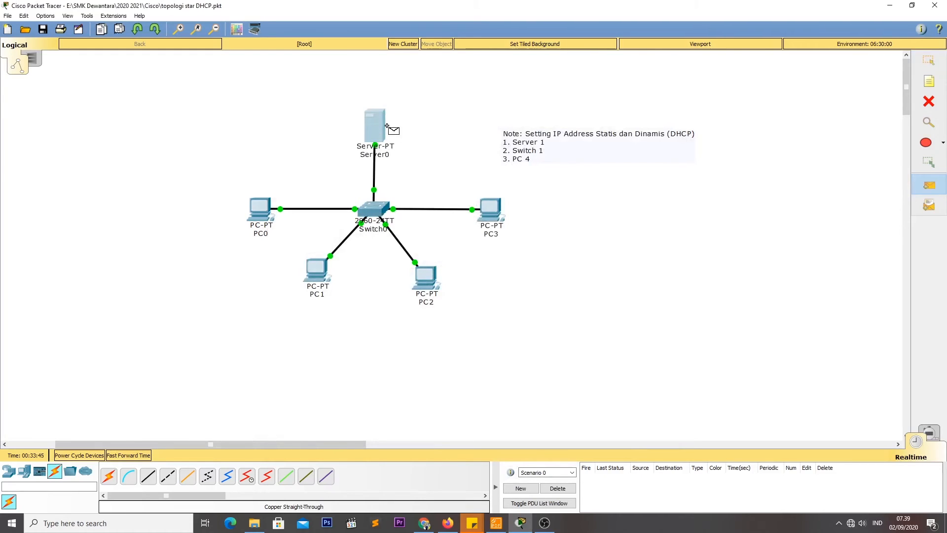
pyautogui.click(387, 126)
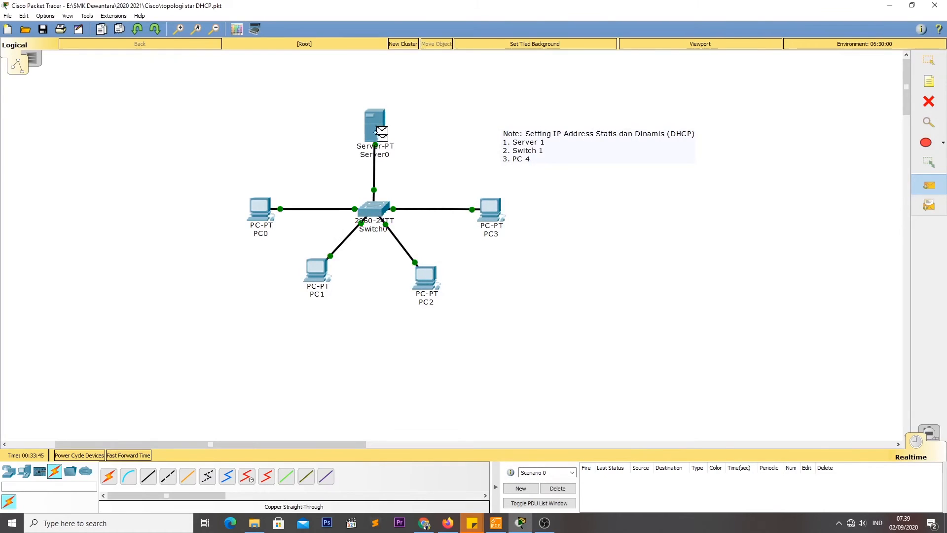
pyautogui.click(265, 208)
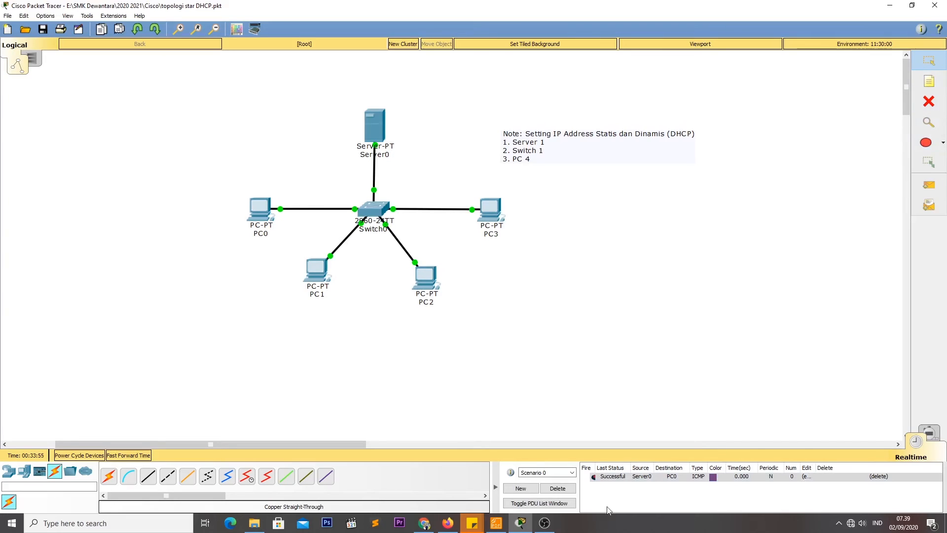
pyautogui.click(557, 488)
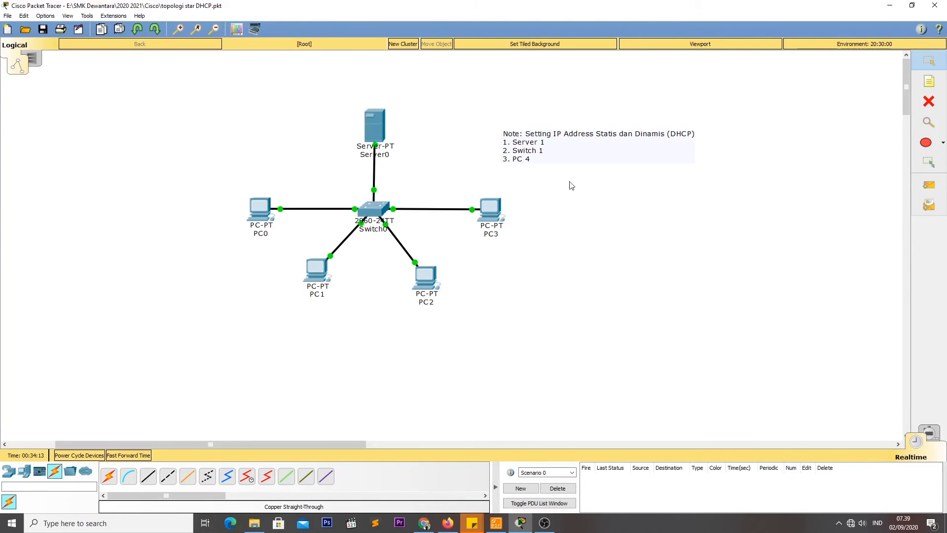
# Step: Switch PC0's IPv4 configuration from static to DHCP and close its window
pyautogui.click(261, 213)
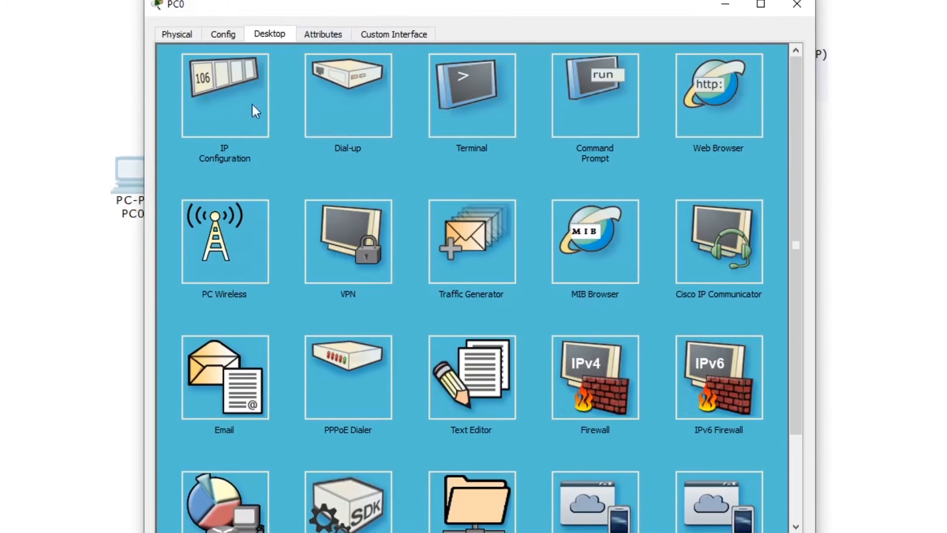
pyautogui.click(228, 99)
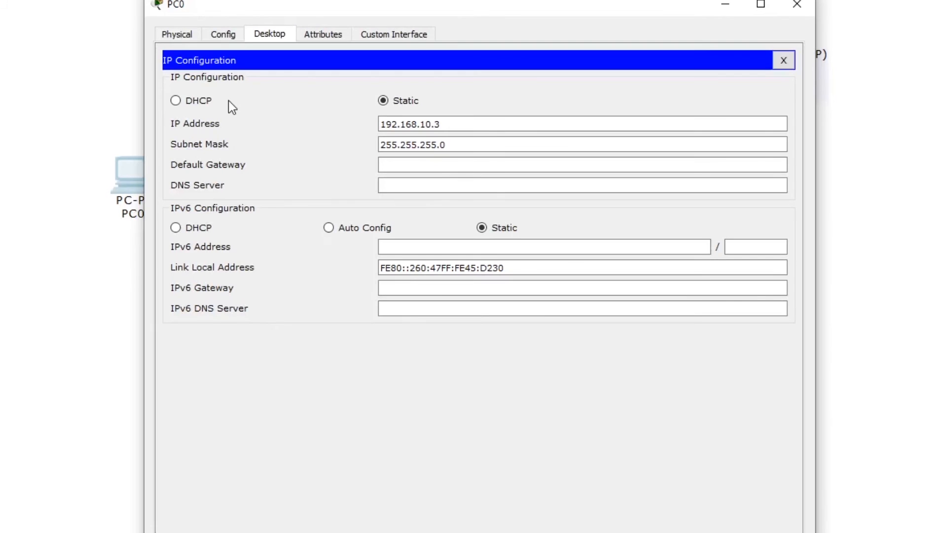
pyautogui.click(177, 102)
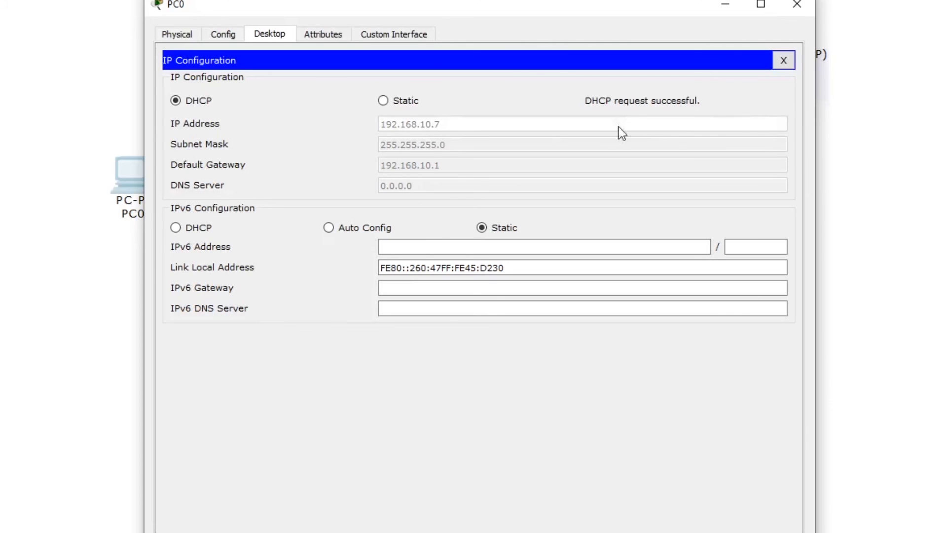
pyautogui.click(783, 60)
pyautogui.click(796, 5)
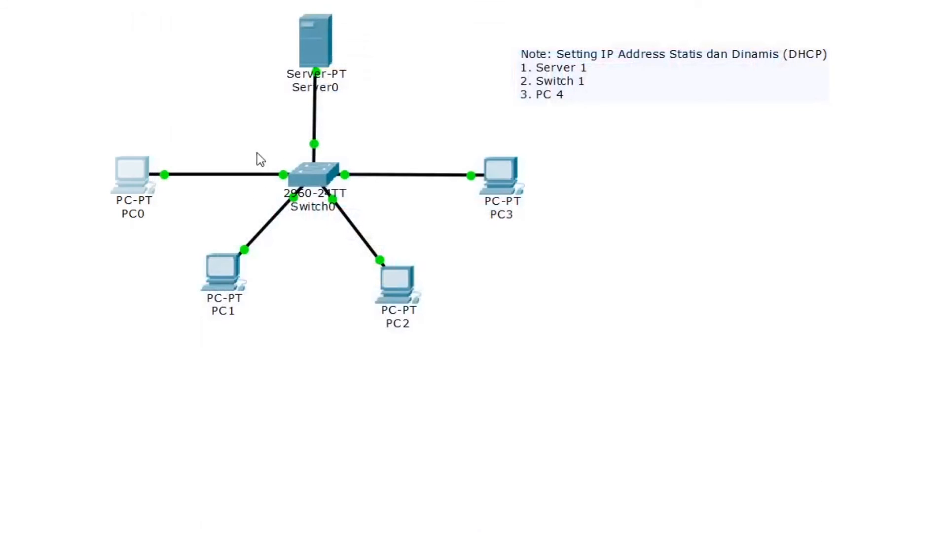
# Step: Switch PC1's IPv4 configuration from static to DHCP and close its window
pyautogui.click(223, 270)
pyautogui.click(246, 89)
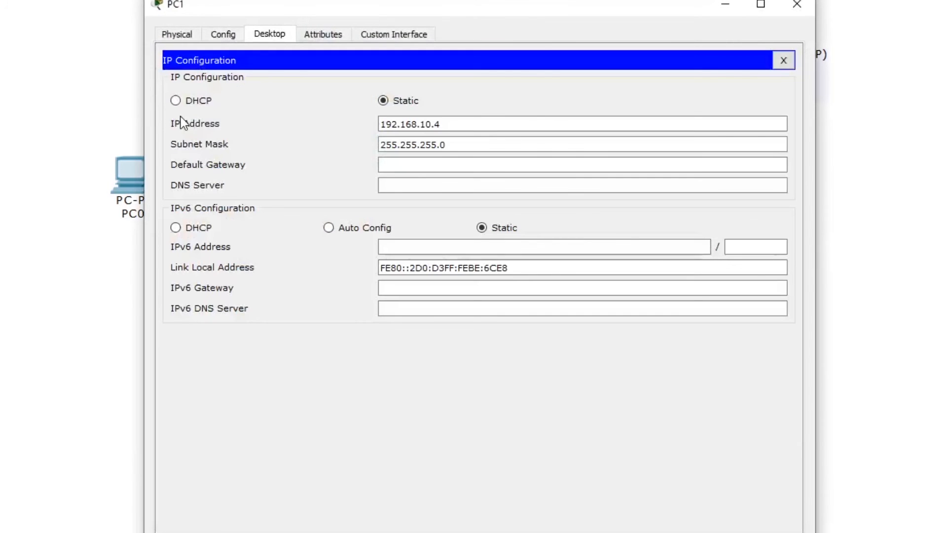
pyautogui.click(176, 101)
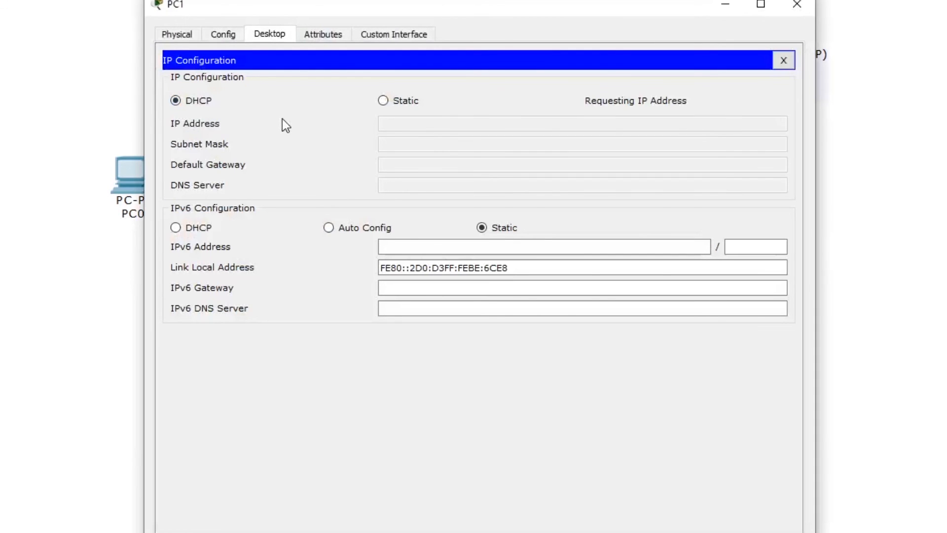
pyautogui.click(783, 60)
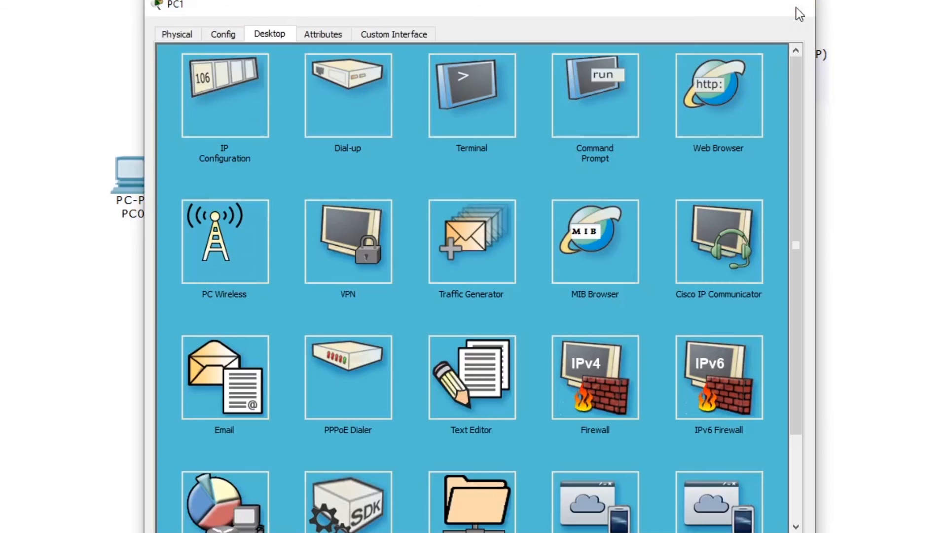
pyautogui.click(796, 5)
# Step: Switch PC2's IPv4 configuration from static to DHCP and close its window
pyautogui.click(404, 282)
pyautogui.click(234, 97)
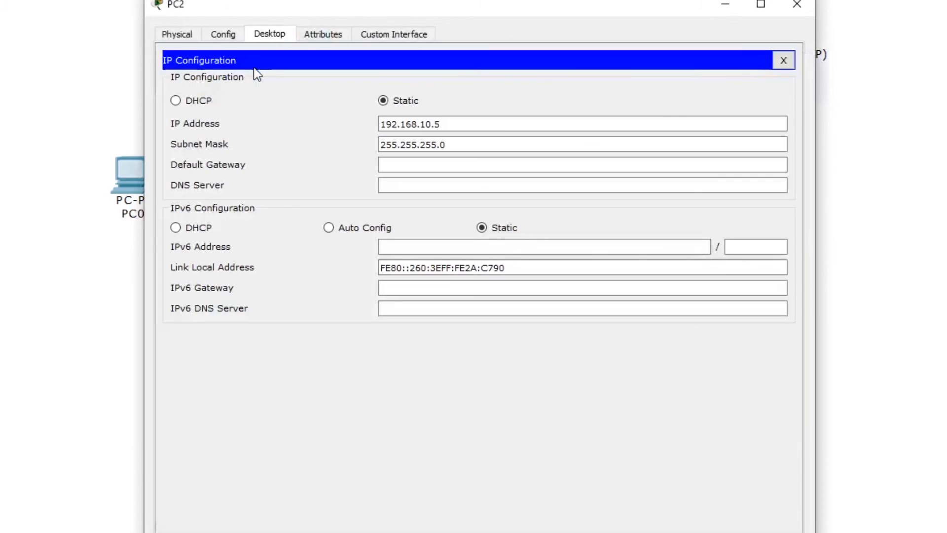
pyautogui.click(177, 101)
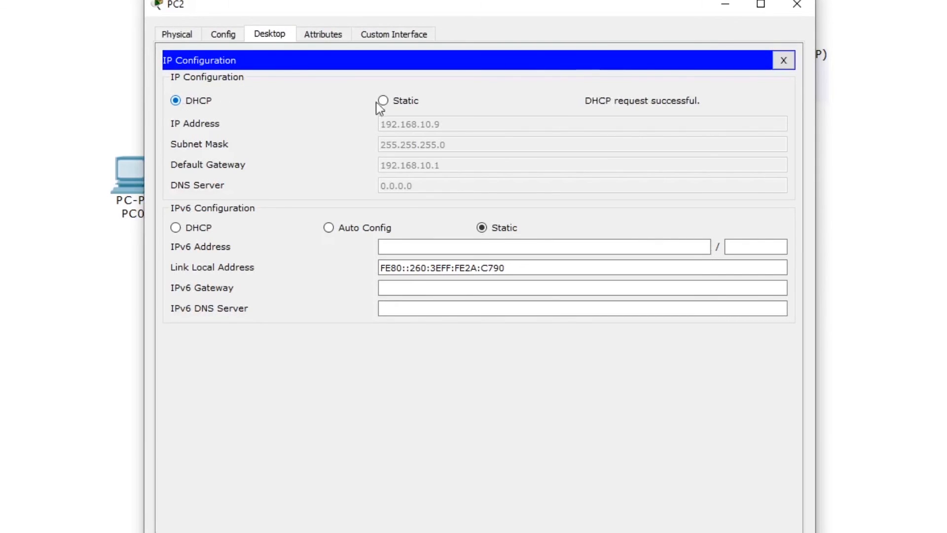
pyautogui.click(783, 60)
pyautogui.click(797, 10)
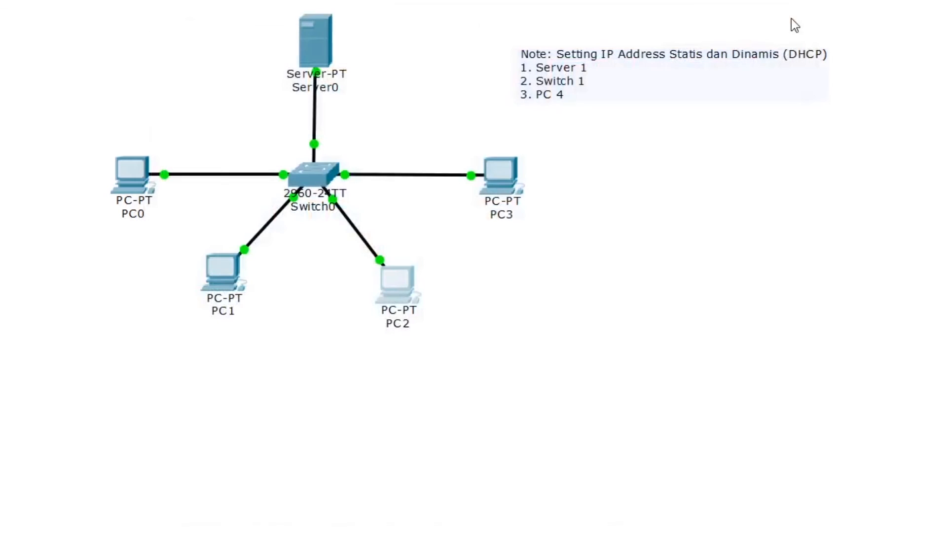
# Step: Switch PC3's IPv4 configuration from static to DHCP and close its window
pyautogui.click(513, 170)
pyautogui.click(193, 106)
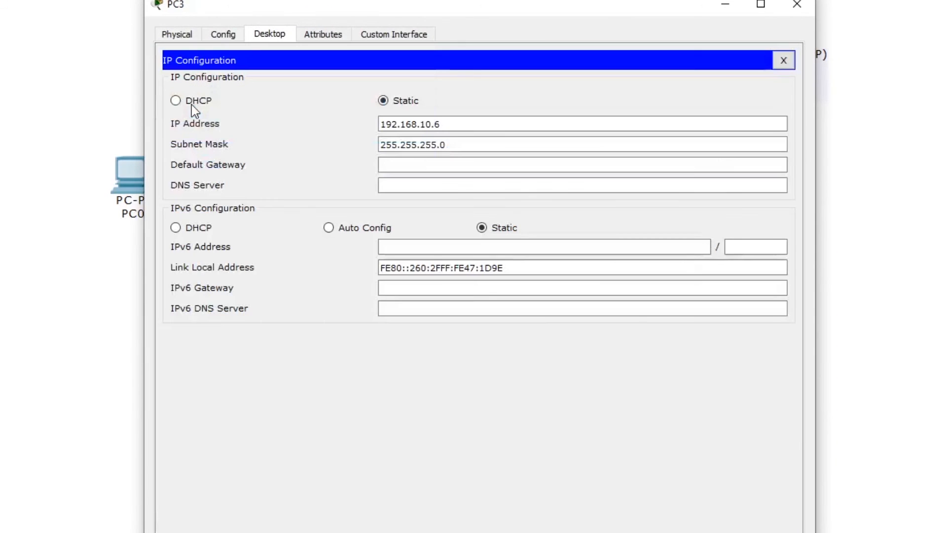
pyautogui.click(187, 101)
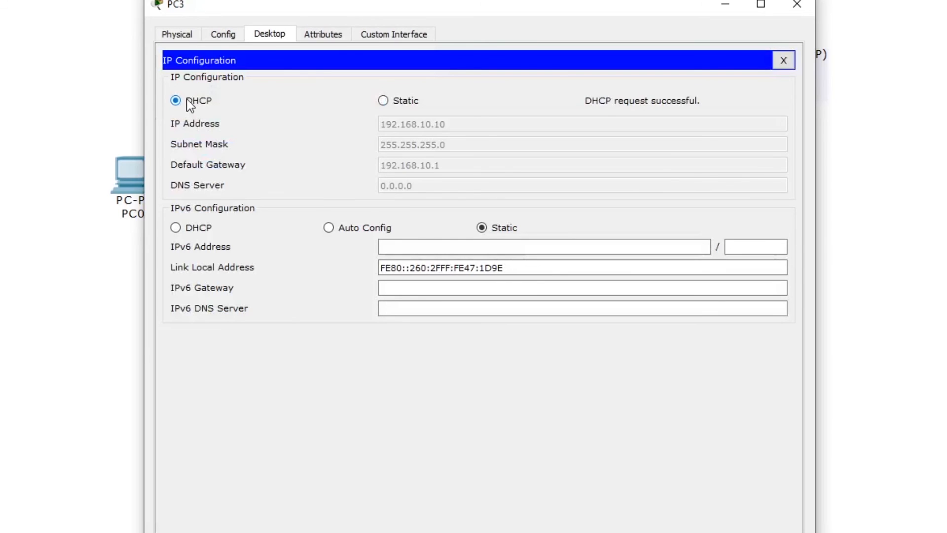
pyautogui.click(783, 60)
pyautogui.click(797, 5)
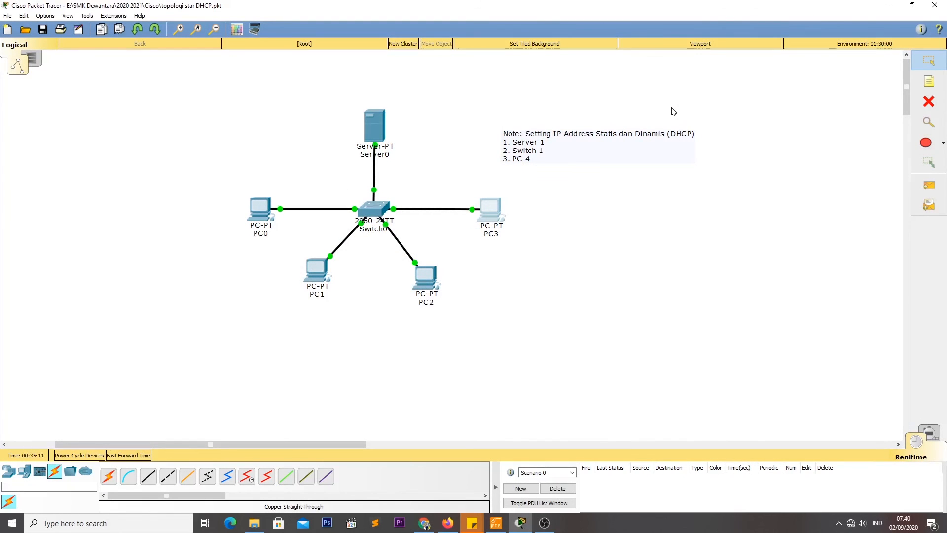
# Step: Send simple PDUs from PC0 to PC2 and from Server0 to PC1 to test their connectivity
pyautogui.click(928, 184)
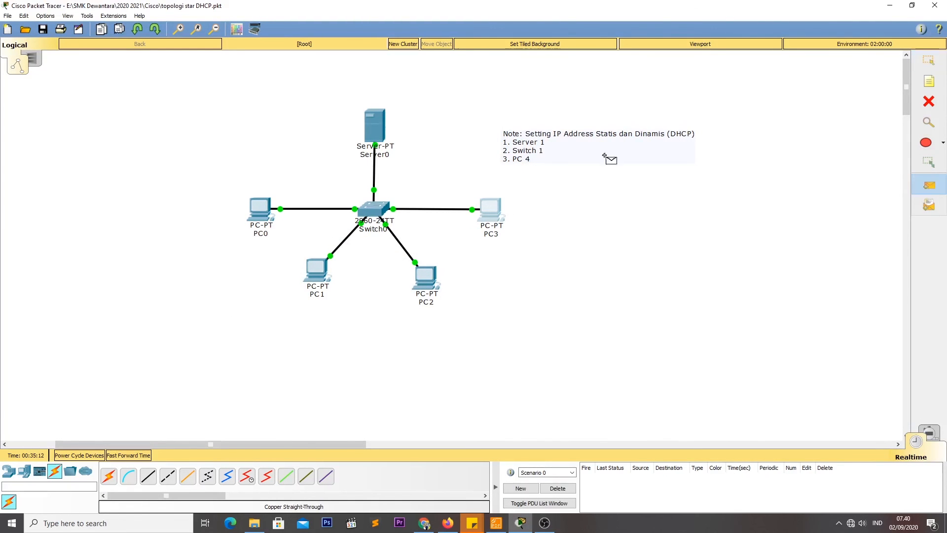
pyautogui.click(264, 207)
pyautogui.click(425, 279)
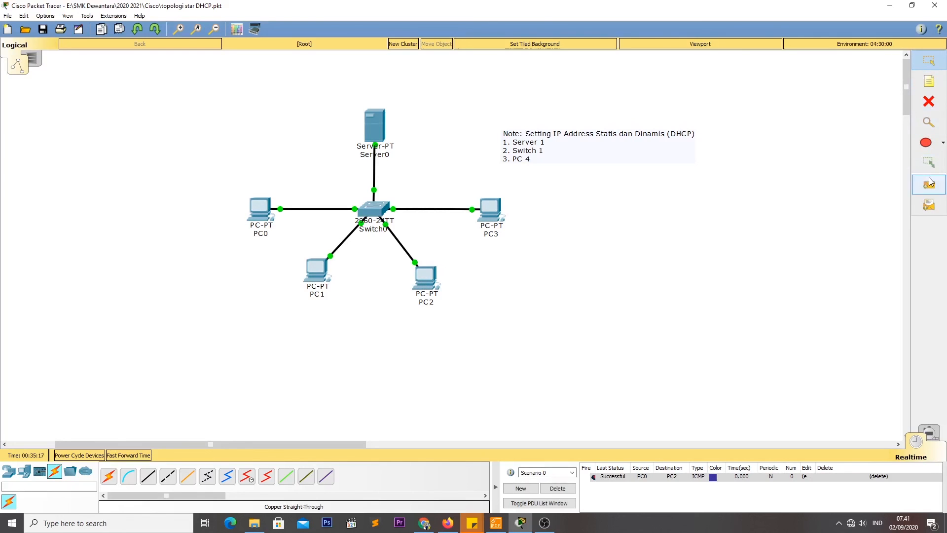
pyautogui.click(929, 181)
pyautogui.click(379, 126)
pyautogui.click(313, 277)
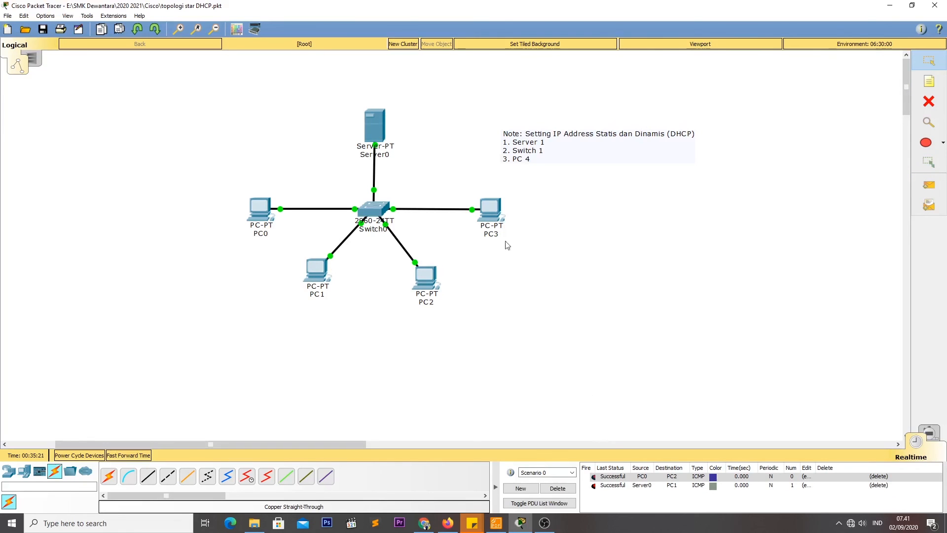
# Step: Ping 192.168.10.2 from PC1's Command Prompt to test its connectivity
pyautogui.click(318, 274)
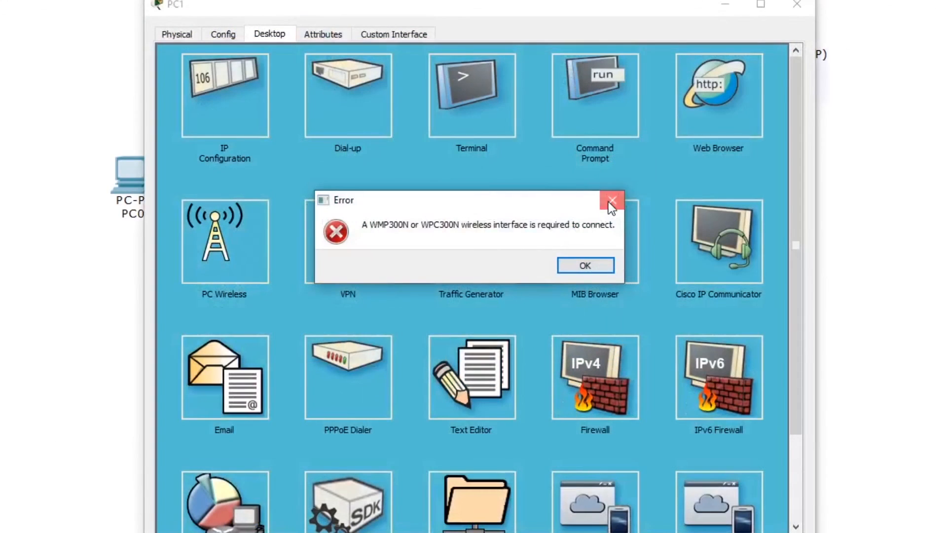
pyautogui.click(610, 202)
pyautogui.click(607, 79)
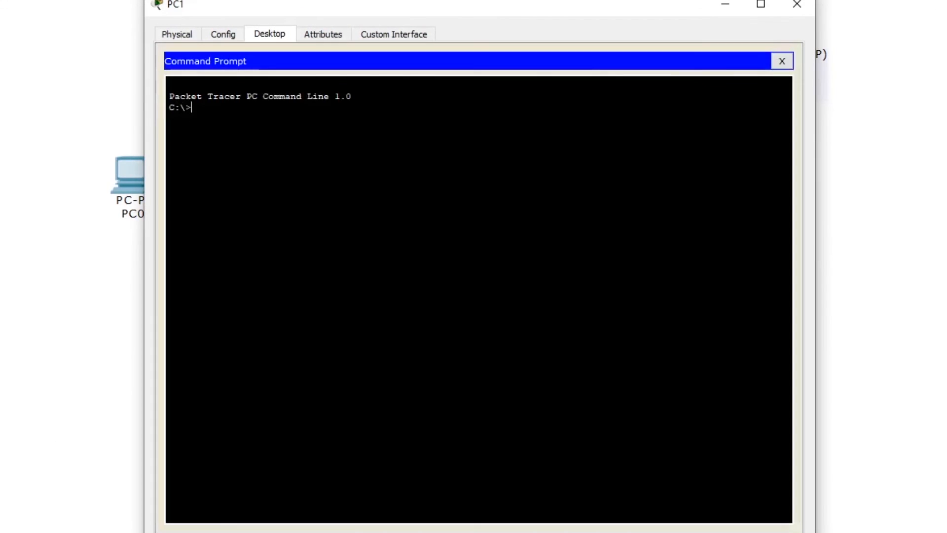
pyautogui.write('ping 192.168.10.2')
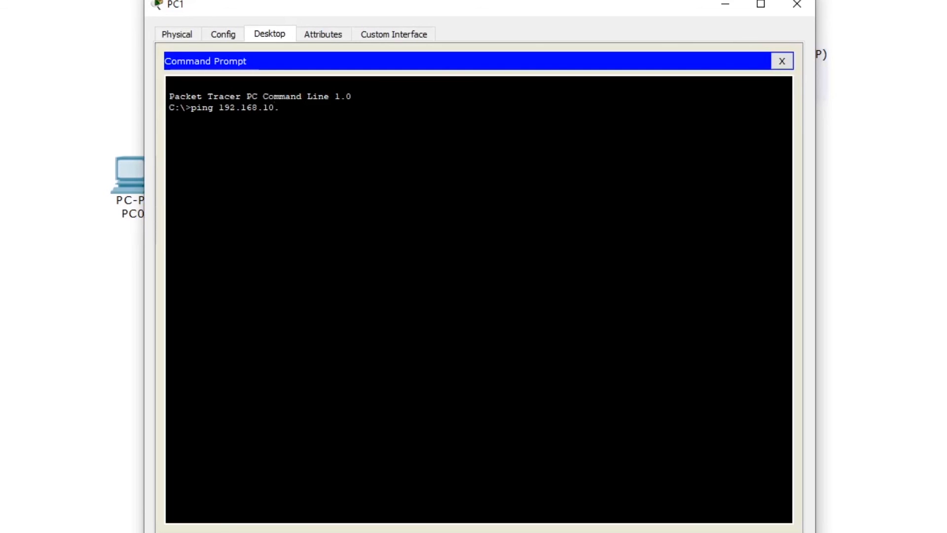
pyautogui.press('Return')
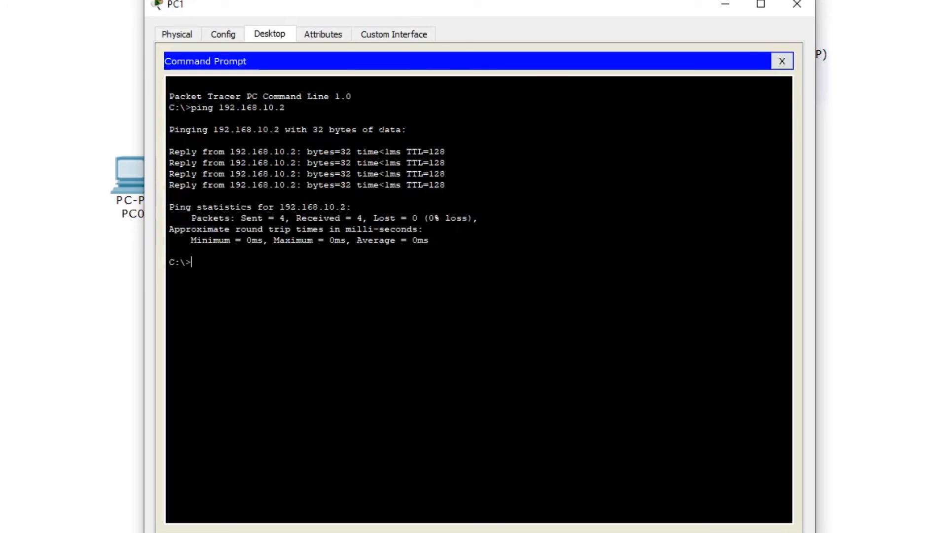
# Step: Display PC1's IP settings with ipconfig, and close its Command Prompt and device window
pyautogui.write('ipconfig')
pyautogui.press('Return')
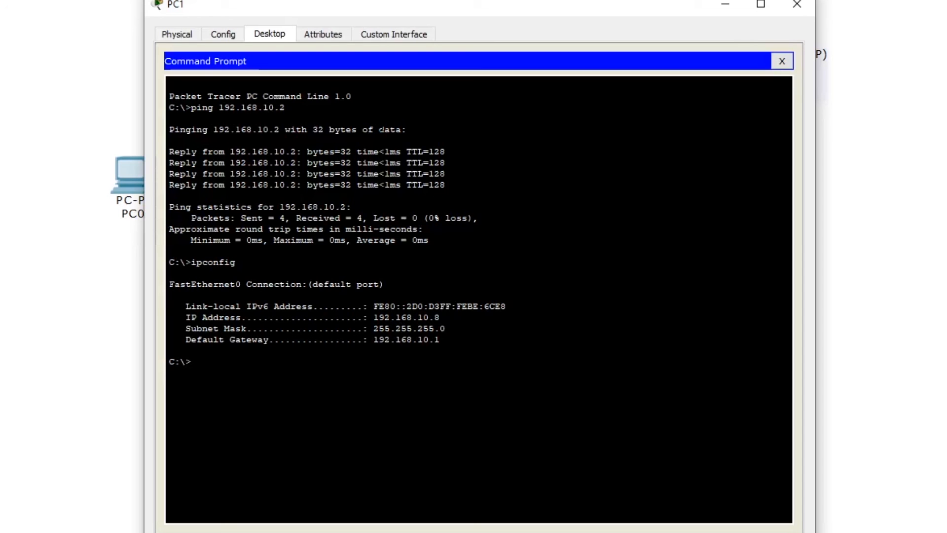
pyautogui.click(781, 61)
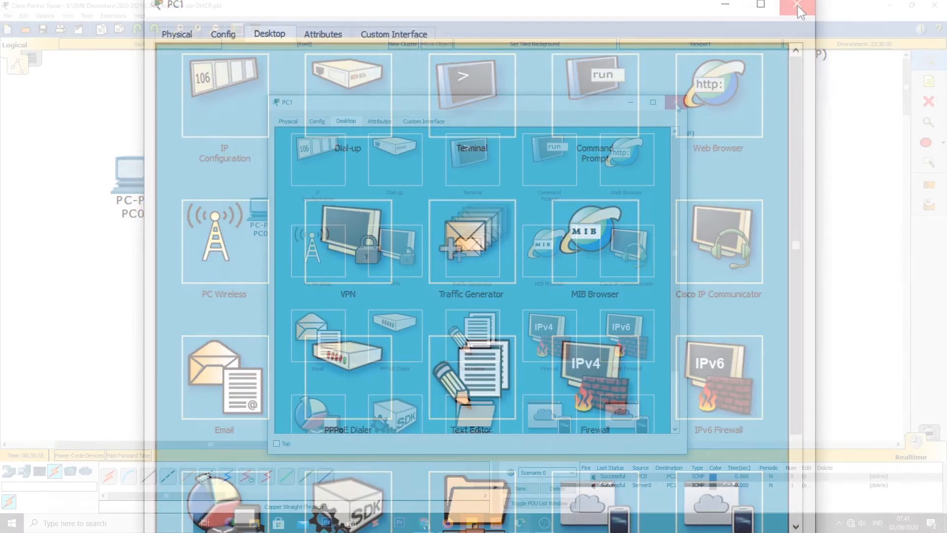
pyautogui.click(676, 102)
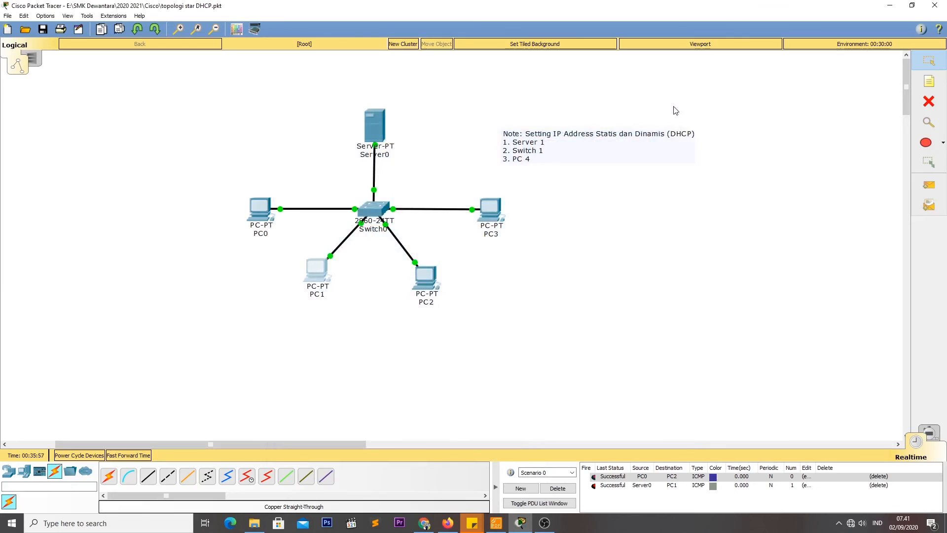